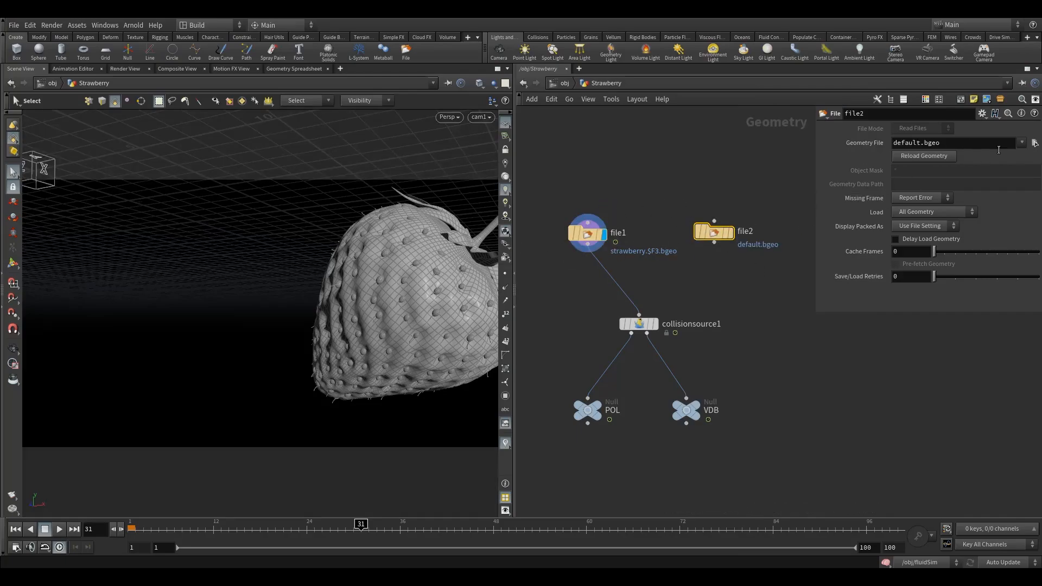
Point file2's Geometry File at $HIP/geo/Strawberry_Animation/Strawberry_Anim.$F4.bgeo.
left_click(1035, 143)
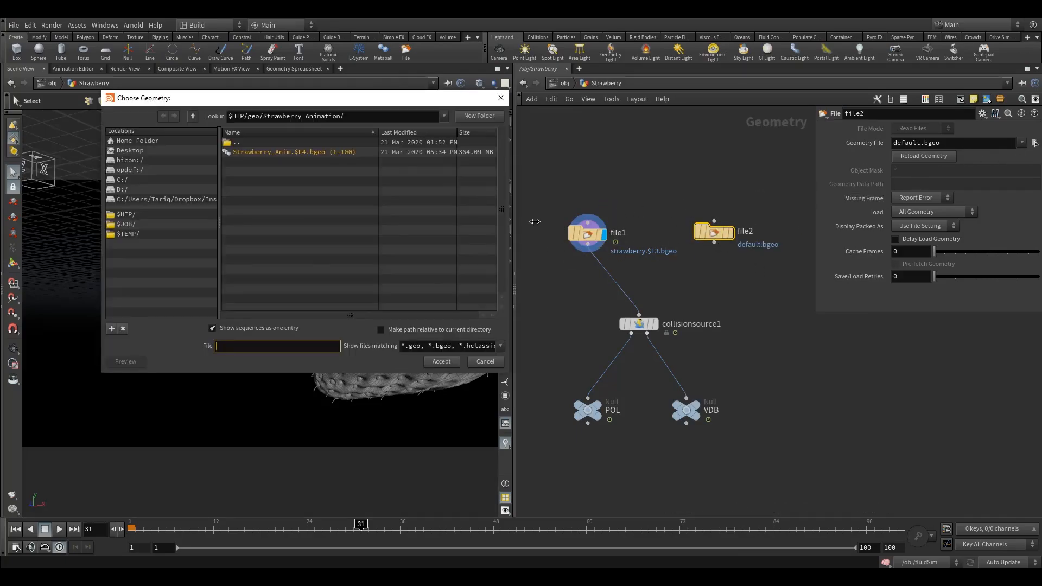
left_click(193, 118)
left_click(147, 215)
double_click(249, 193)
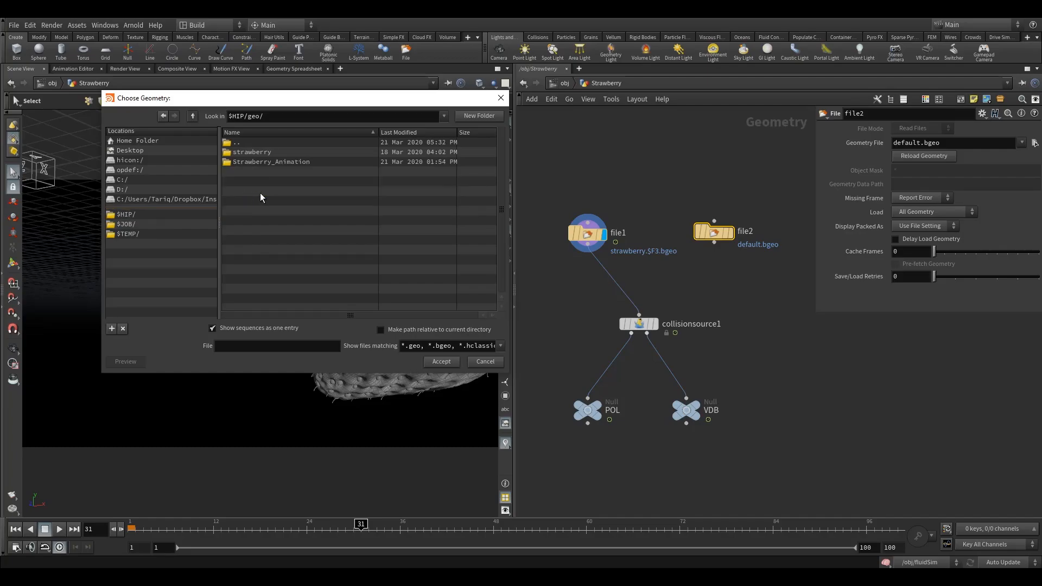
left_click(258, 162)
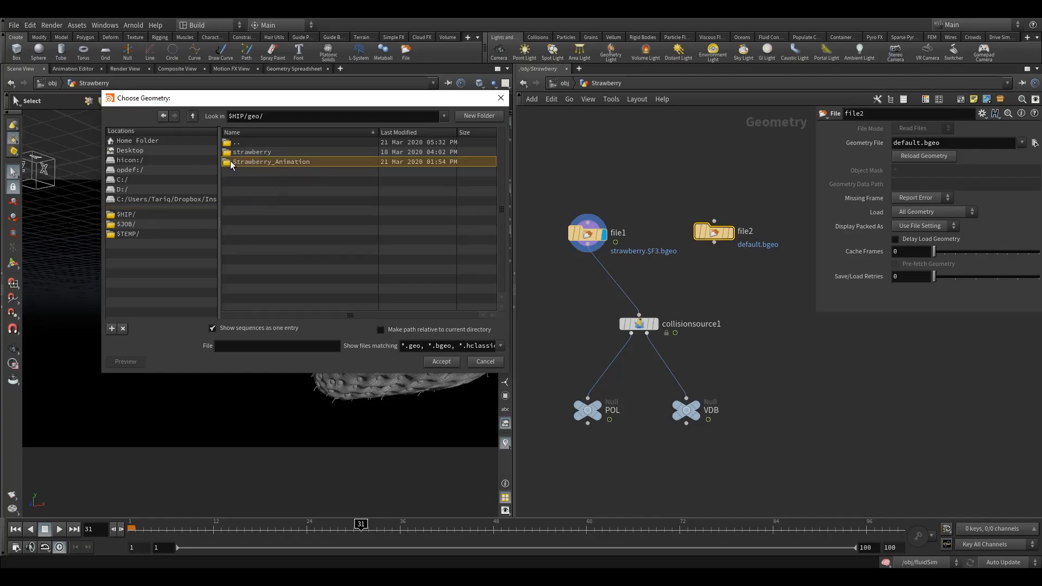
double_click(231, 161)
left_click(260, 152)
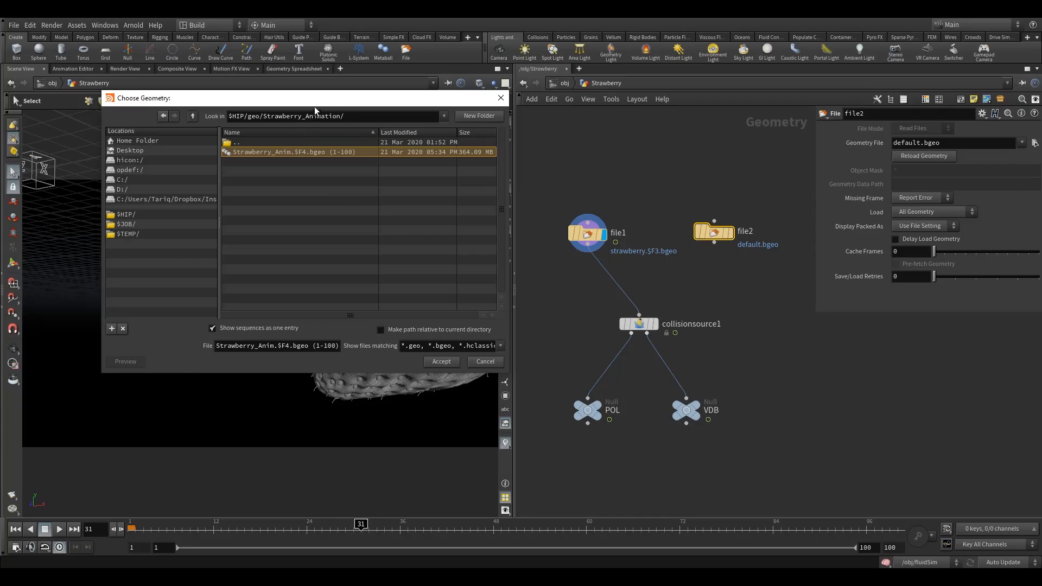
left_click_drag(315, 108, 291, 126)
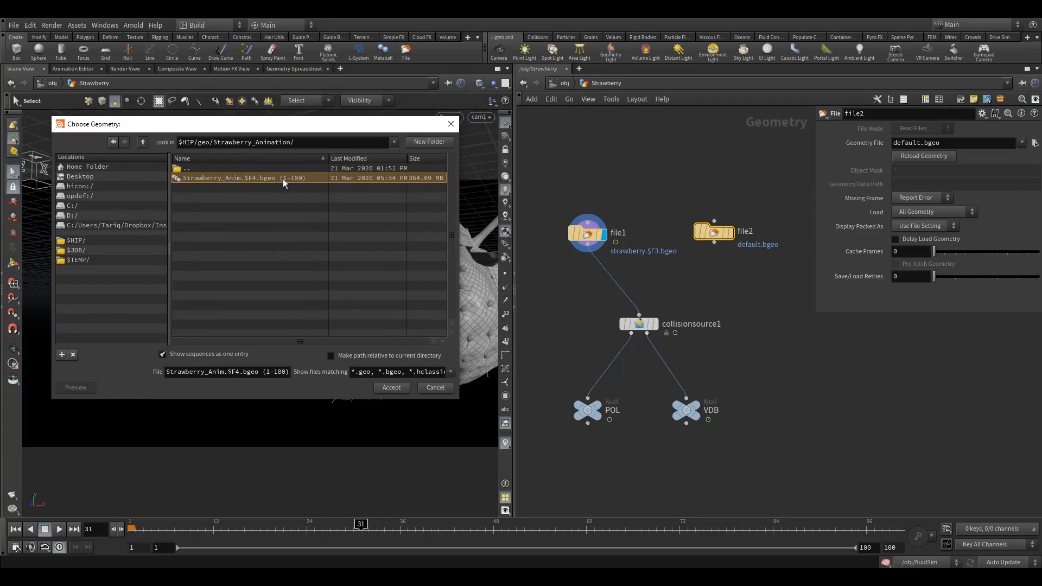
left_click(383, 387)
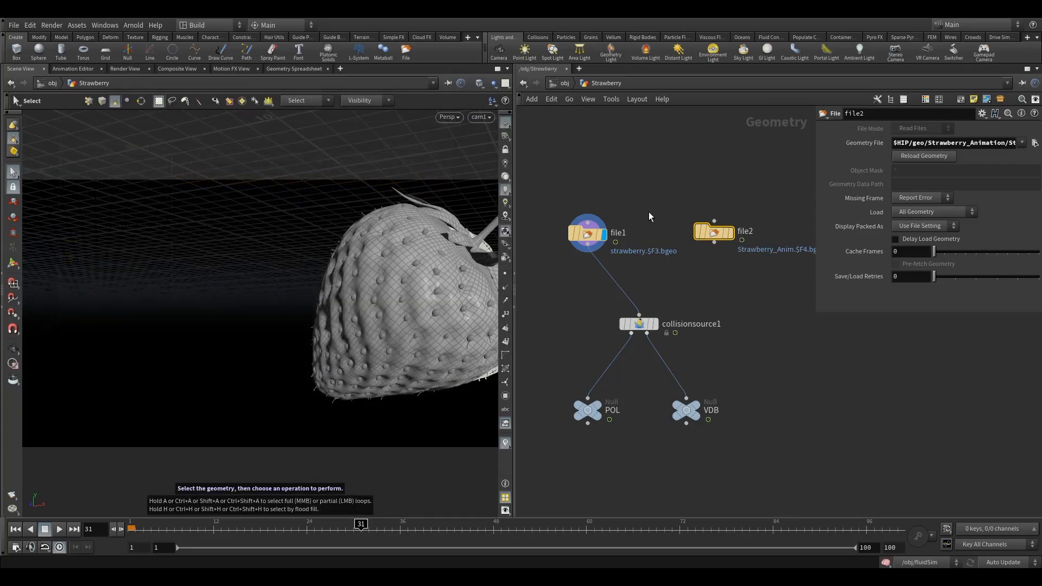
Display file2's strawberry and wire file2 into collisionsource1 in place of file1.
left_click(730, 233)
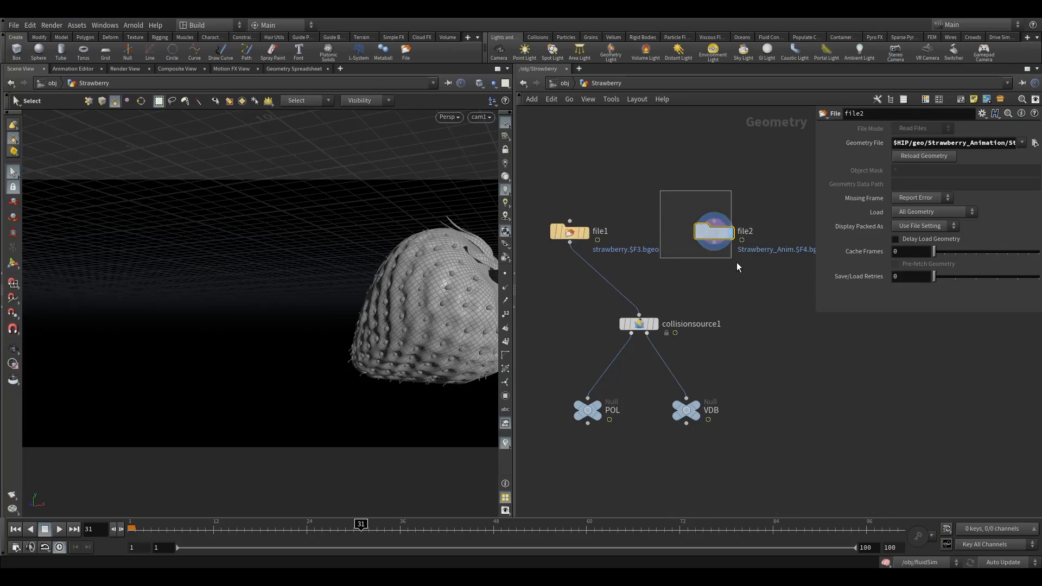
mouse_move(584, 234)
left_mouse_down()
mouse_move(596, 241)
mouse_move(578, 228)
left_mouse_up()
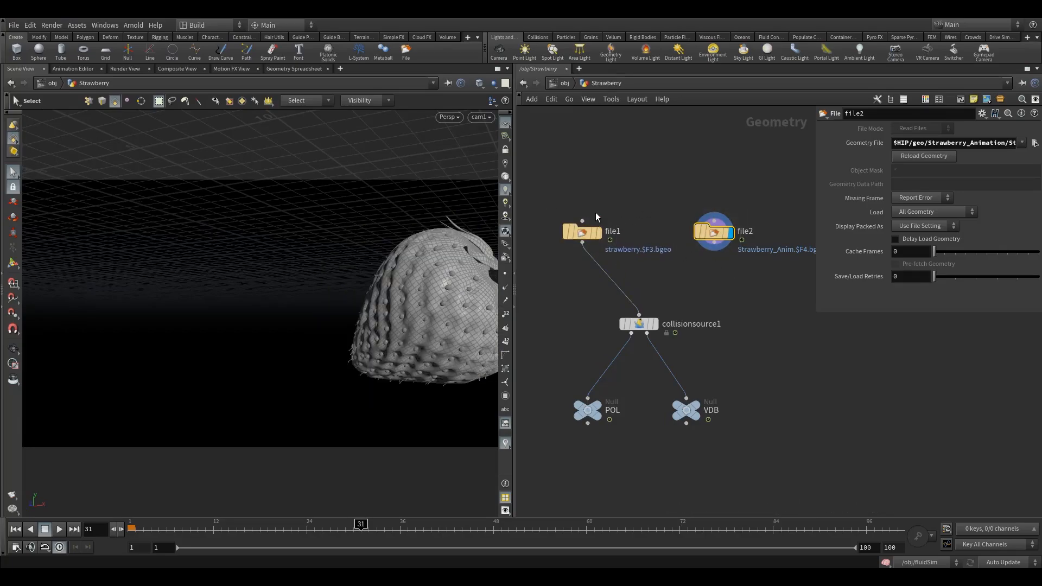
mouse_move(586, 232)
left_mouse_down()
mouse_move(607, 233)
mouse_move(590, 232)
left_mouse_up()
left_click(715, 234)
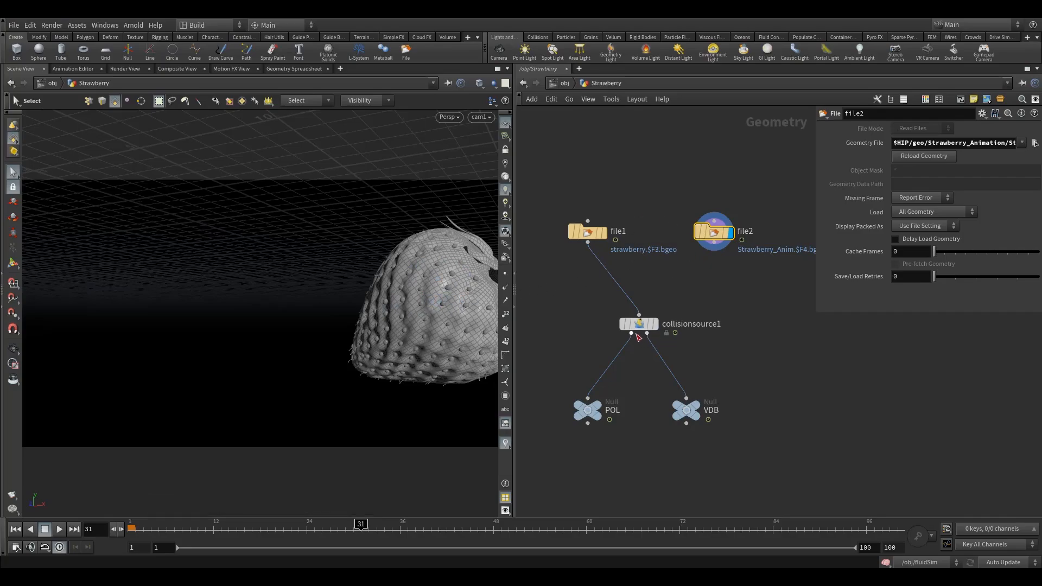
left_click_drag(640, 326, 645, 326)
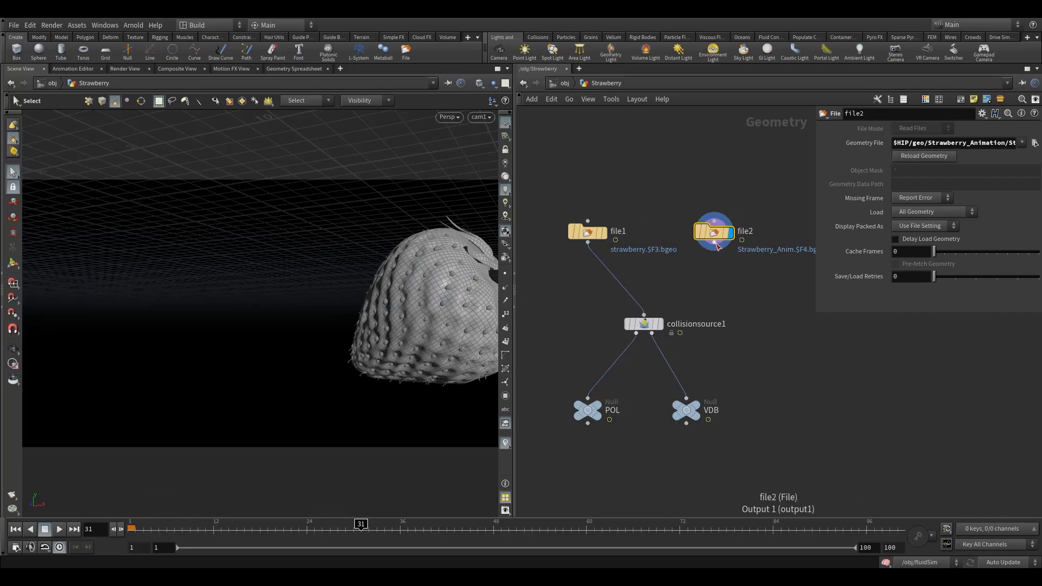
left_click_drag(716, 246, 645, 316)
left_click(655, 326)
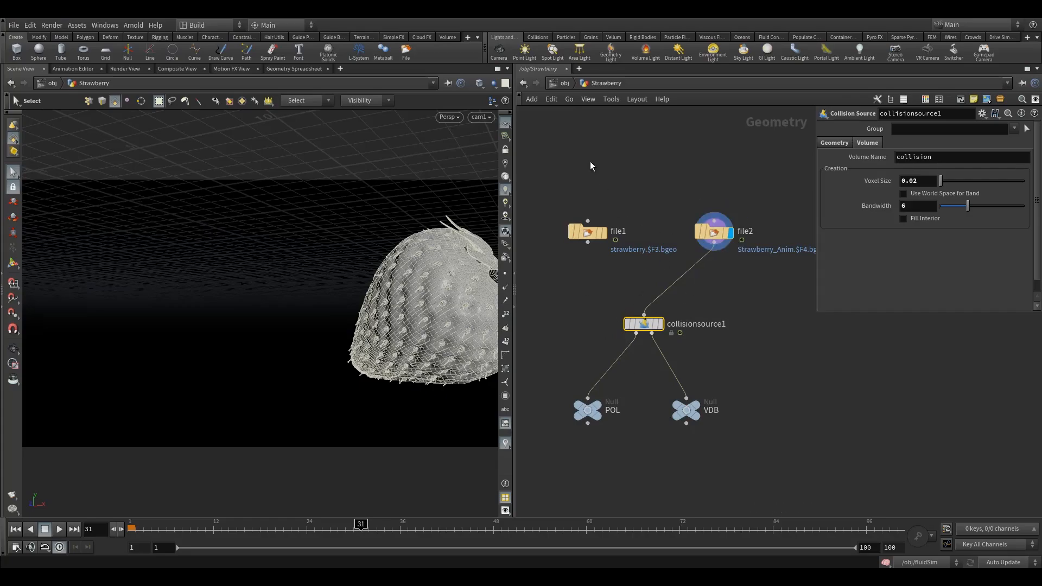
Enter the Emitter network, dismiss its two error messages, and rewind to frame 1.
left_click(564, 85)
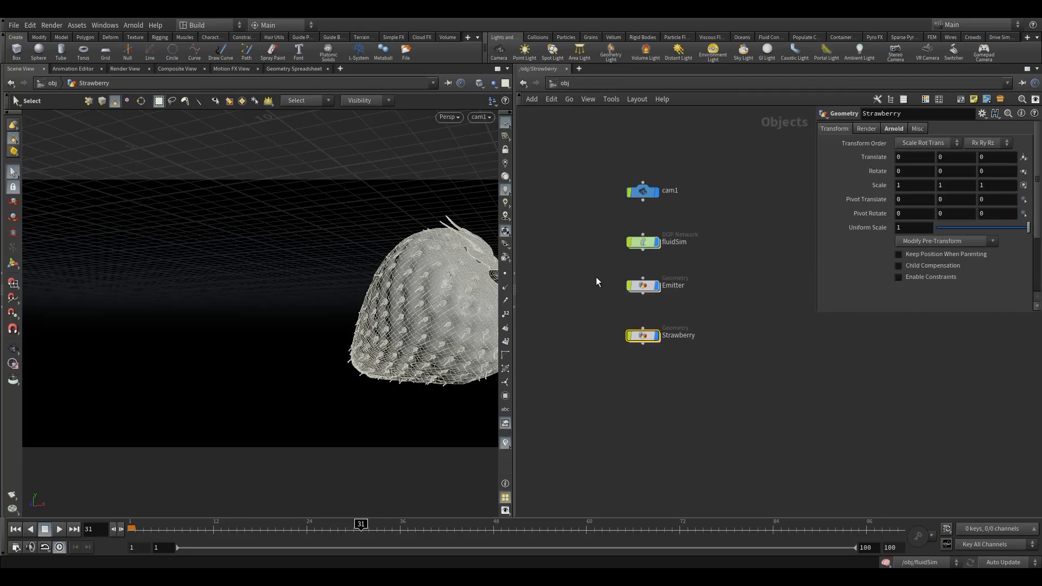
double_click(644, 292)
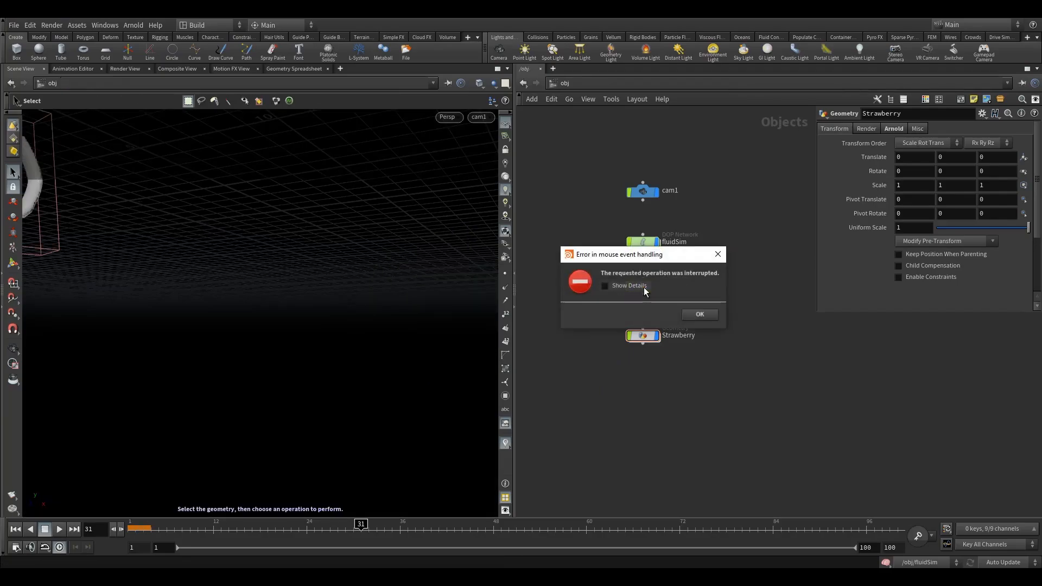
left_click(690, 319)
left_click(737, 347)
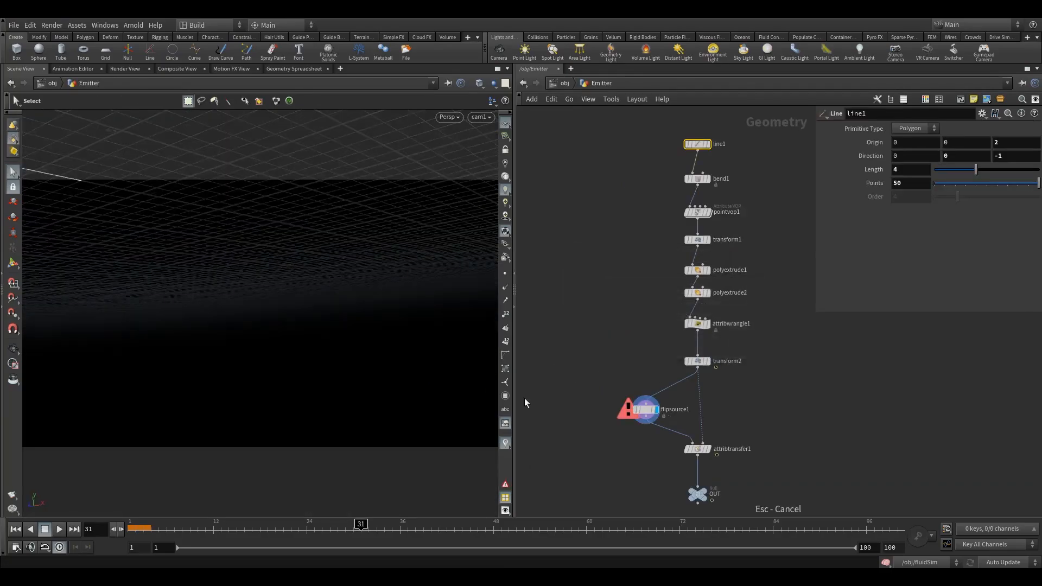
left_click(15, 531)
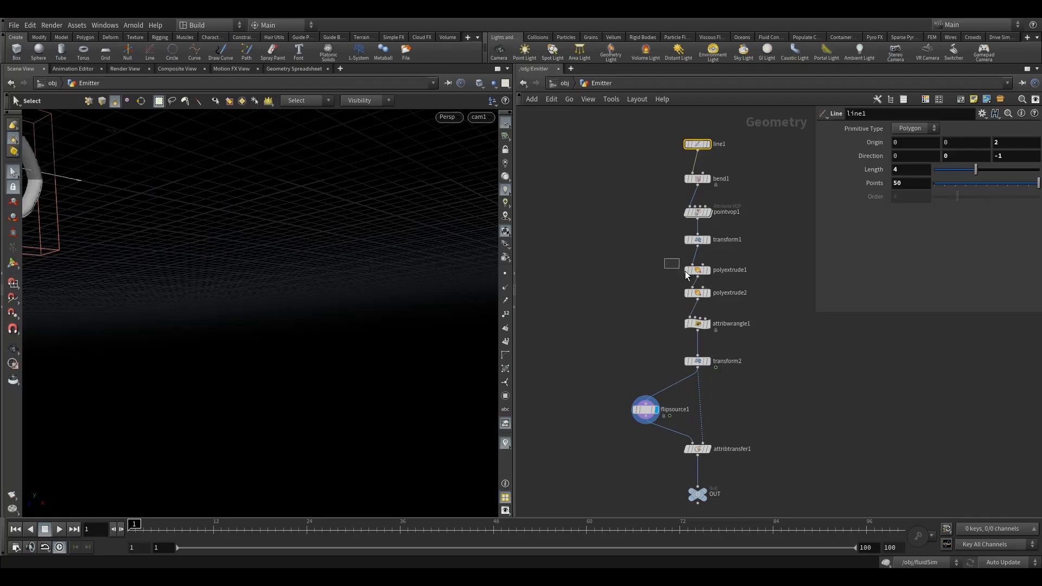
Check polyextrude1 and transform1 settings, then go back into the Strawberry network.
left_click(687, 271)
left_click(701, 240)
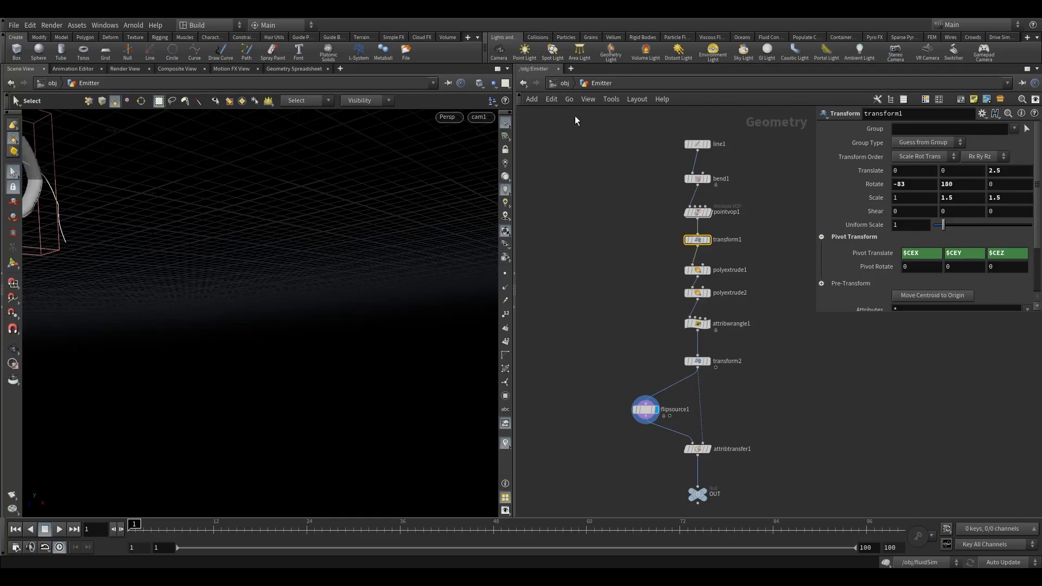
left_click(553, 84)
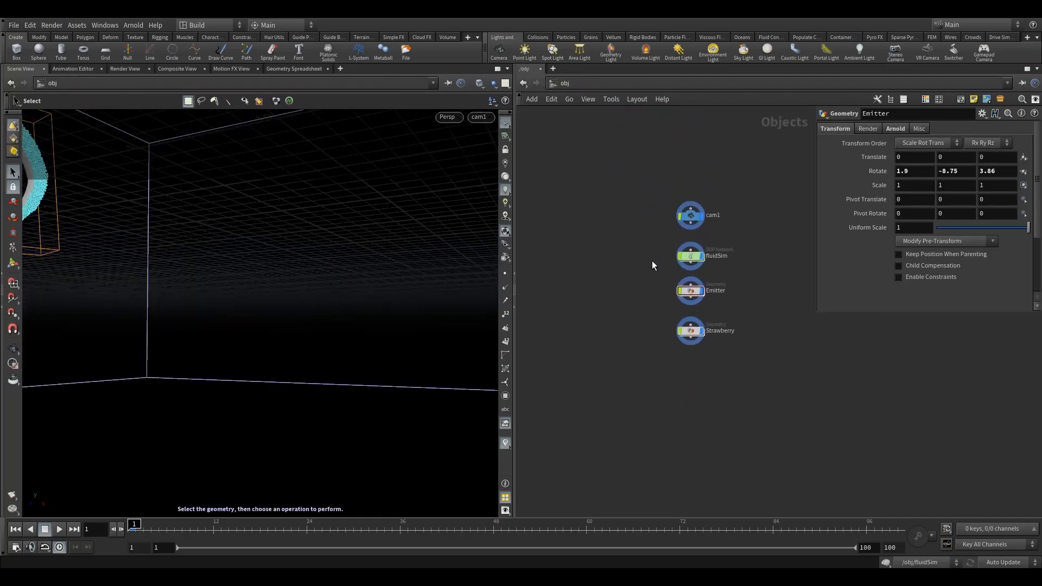
double_click(691, 330)
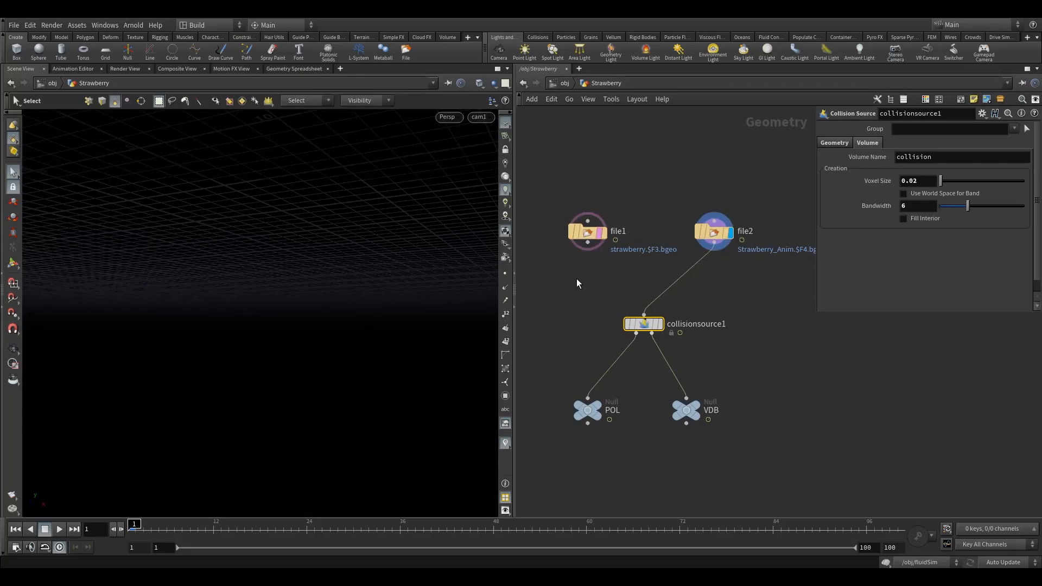
With file1 selected, play and stop the strawberry animation, then scrub the timeline around frame 91.
mouse_move(591, 234)
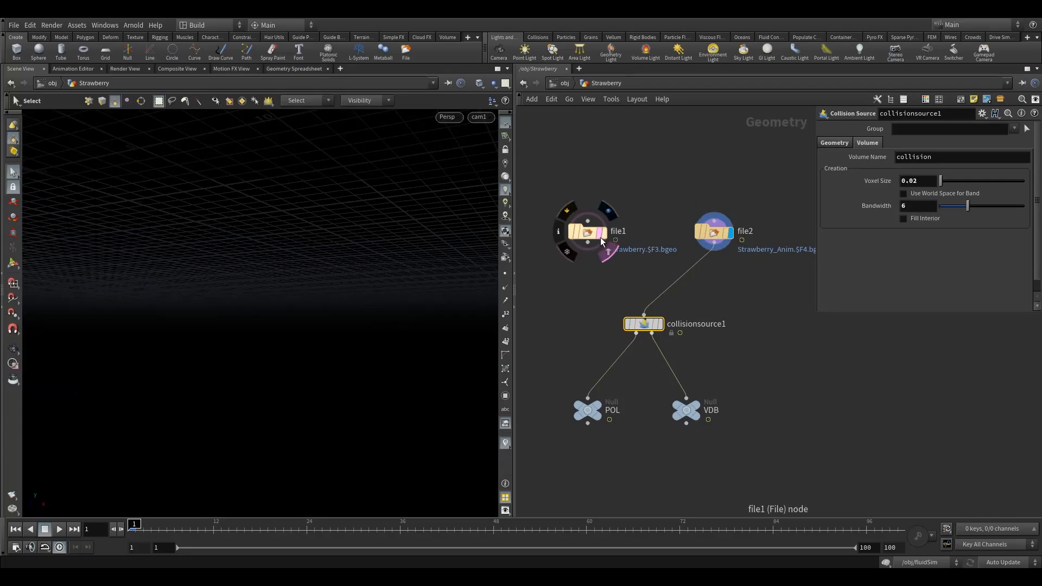
mouse_move(592, 232)
left_mouse_down()
mouse_move(575, 232)
mouse_move(584, 233)
left_mouse_up()
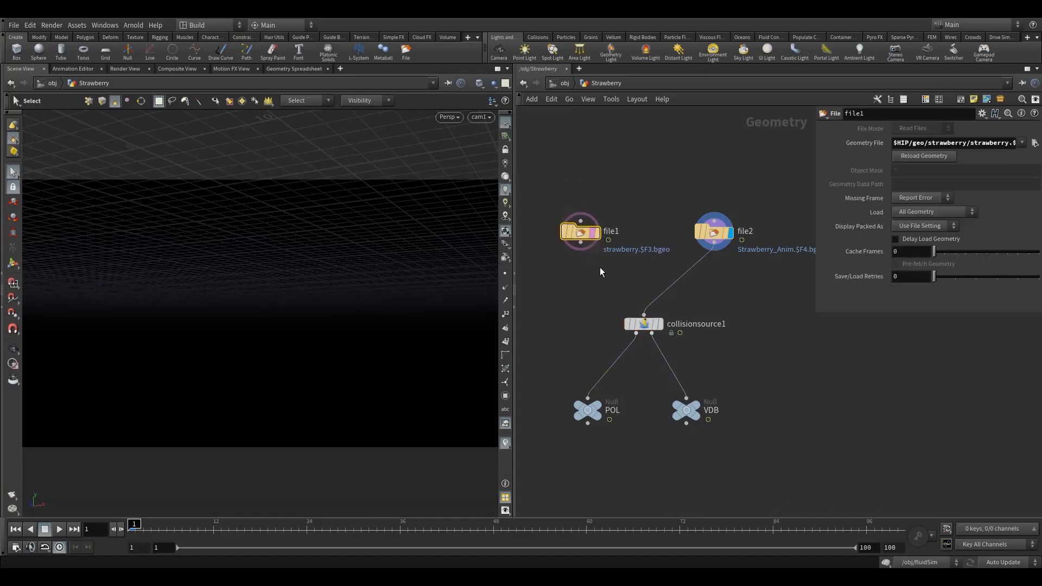
left_click(59, 529)
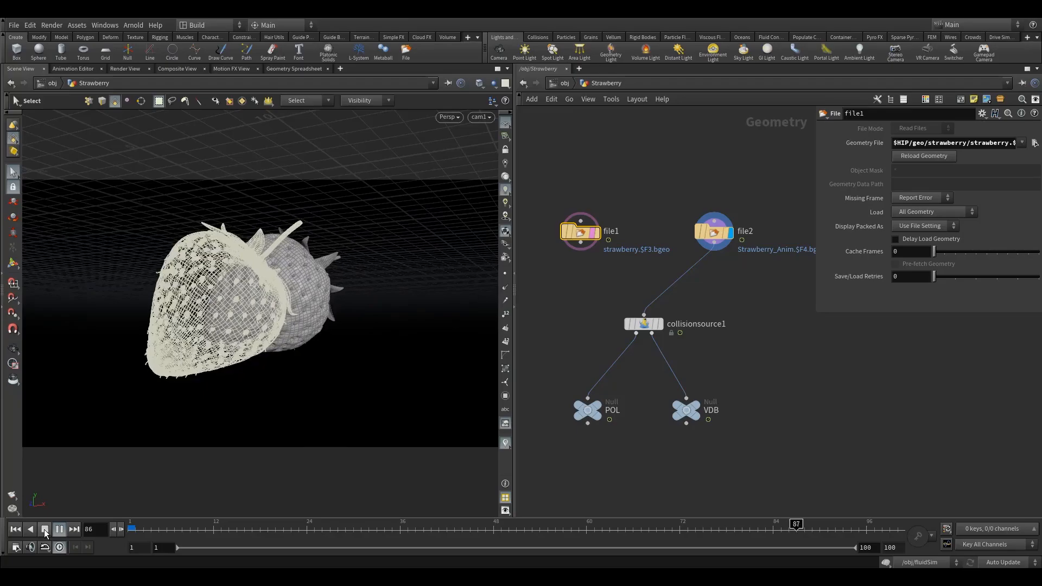
left_click(45, 530)
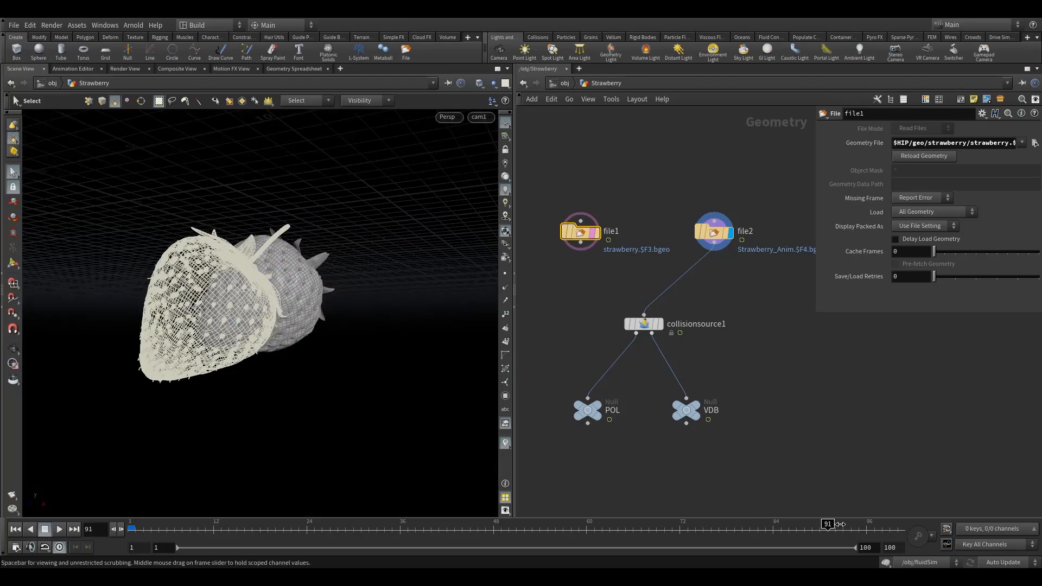
left_click_drag(871, 525, 944, 475)
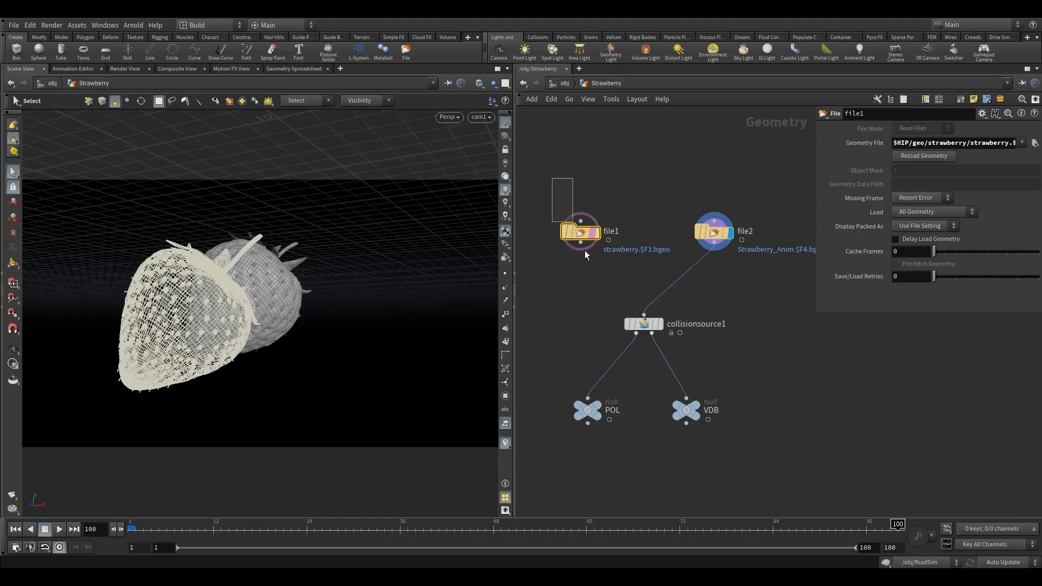
Rename file1 to old_anim and file2 to new_anim, then move new_anim beneath old_anim.
double_click(611, 231)
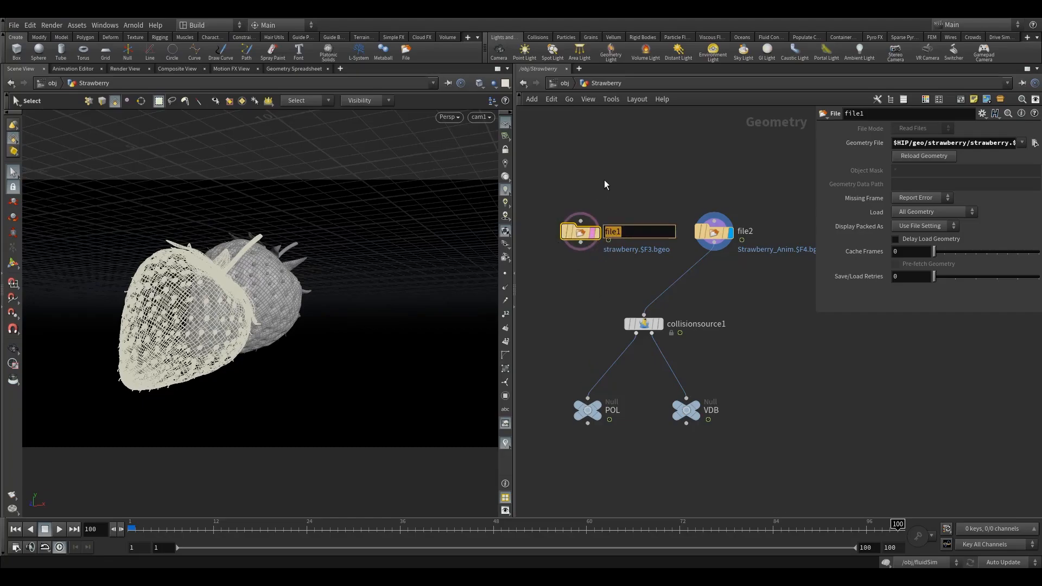
type("old_anim")
key("Return")
double_click(745, 232)
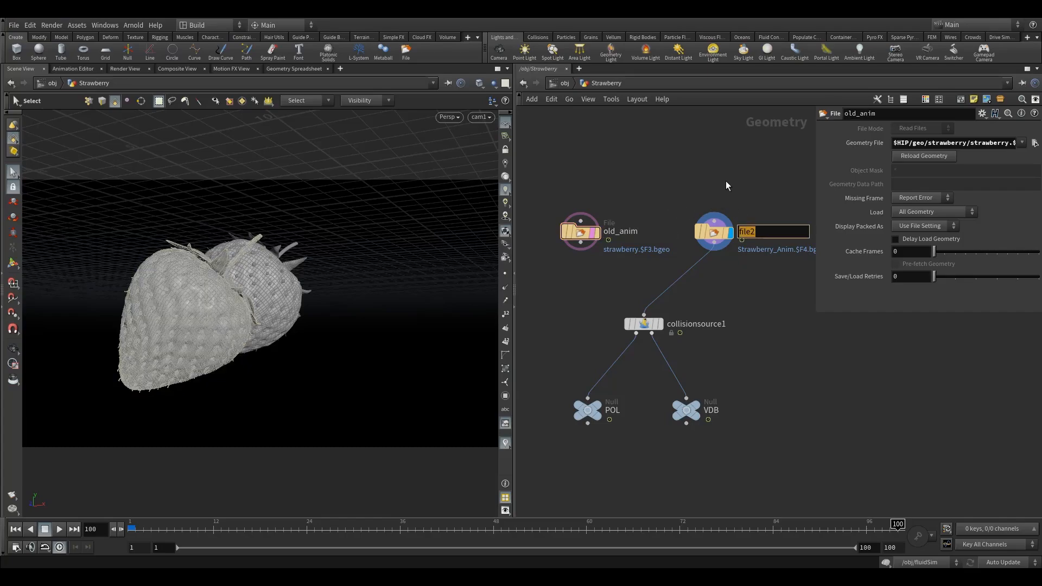
type("new_ani_m")
key("Return")
left_click_drag(713, 234, 644, 234)
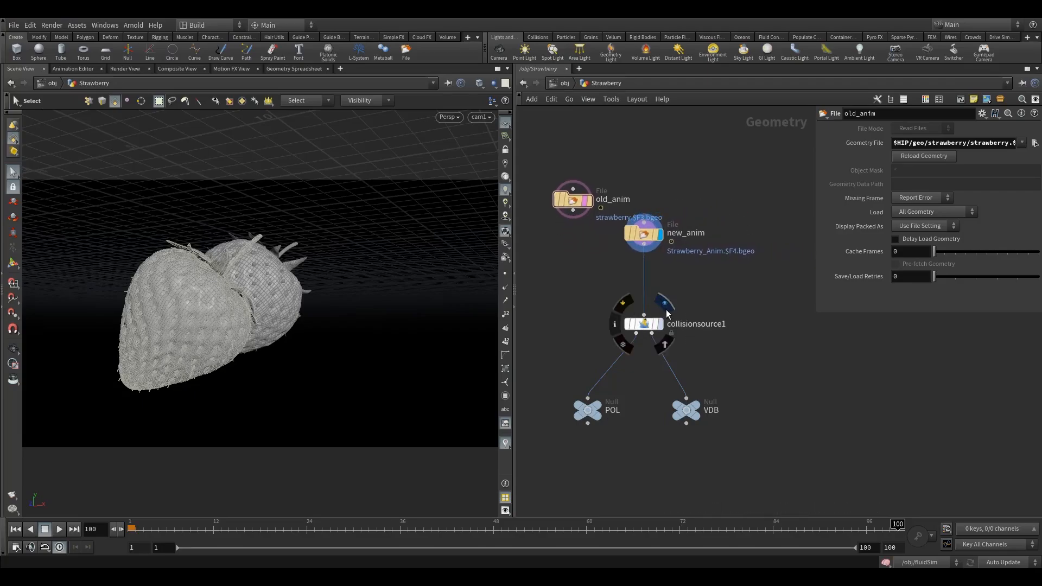
Display new_anim's strawberry, toggling old_anim's template flag on and then off.
left_click(643, 325)
left_click(697, 410)
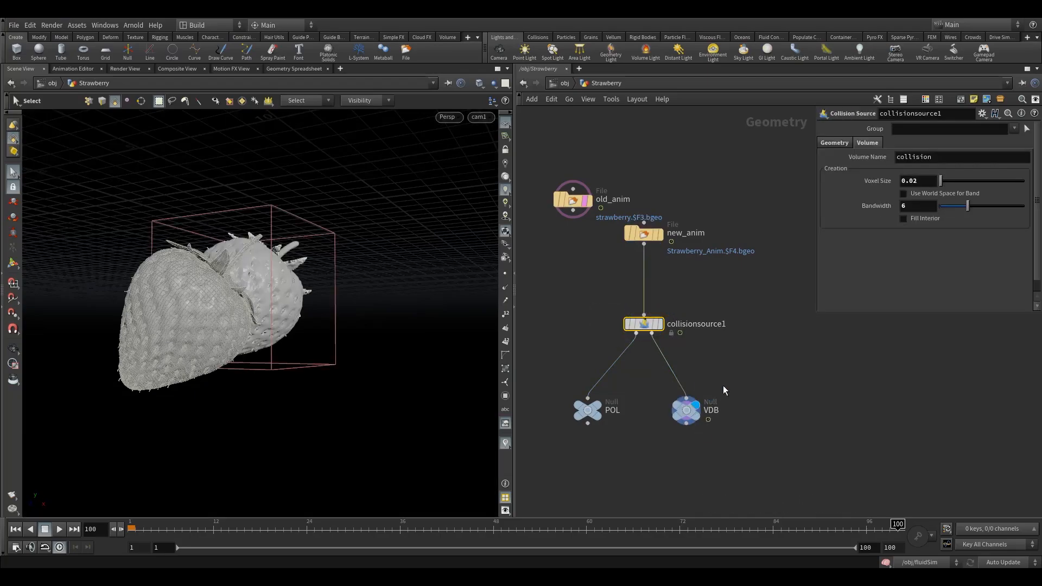
left_click_drag(738, 378, 667, 428)
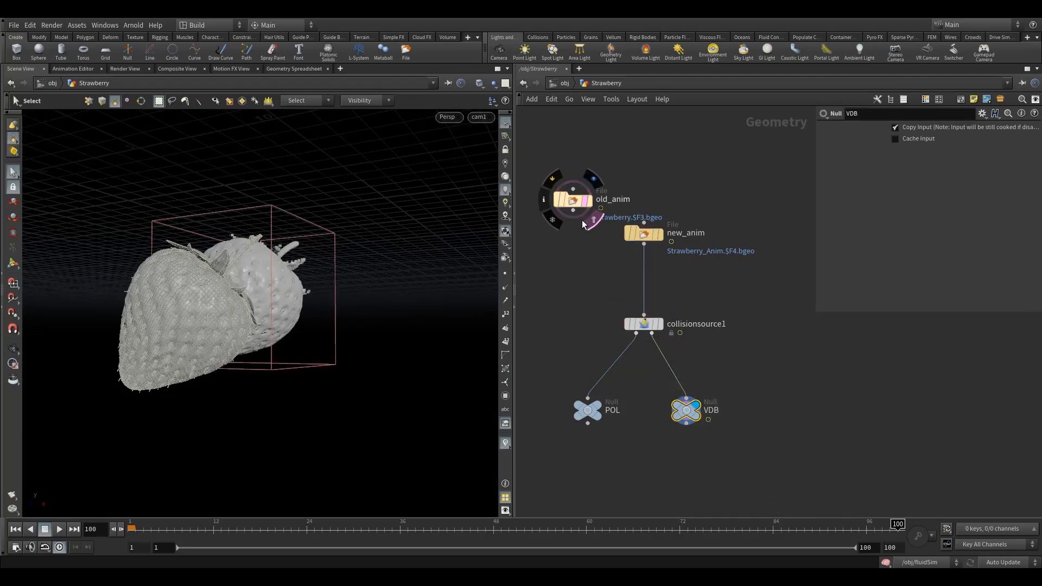
left_click(592, 222)
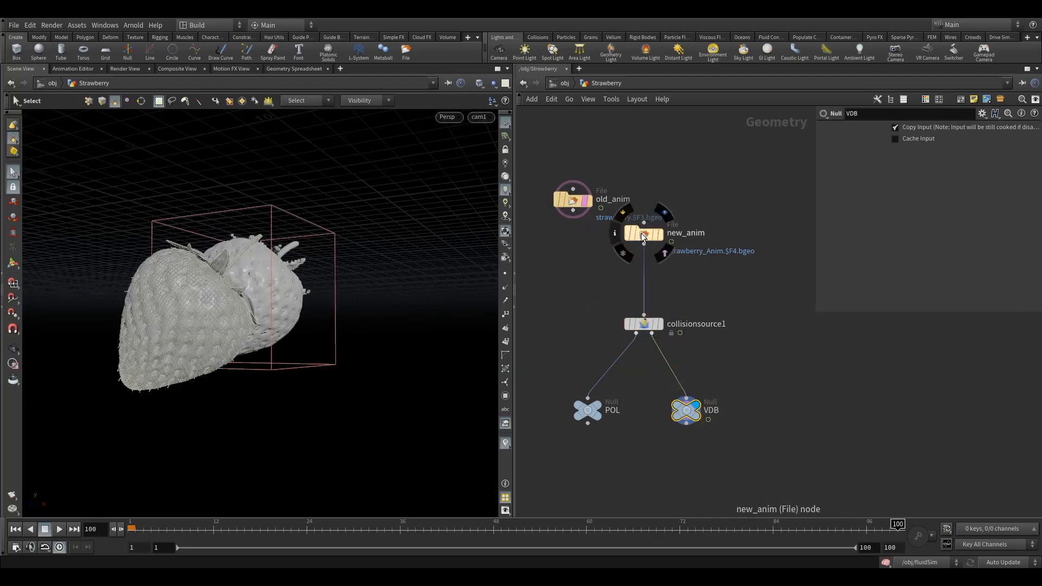
left_click(642, 234)
key("r")
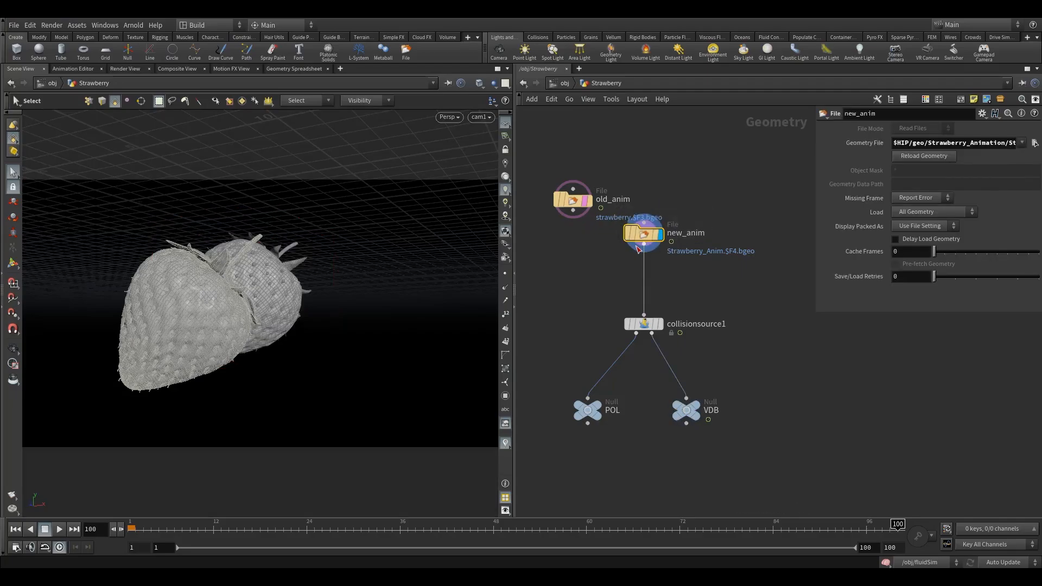
left_click(586, 201)
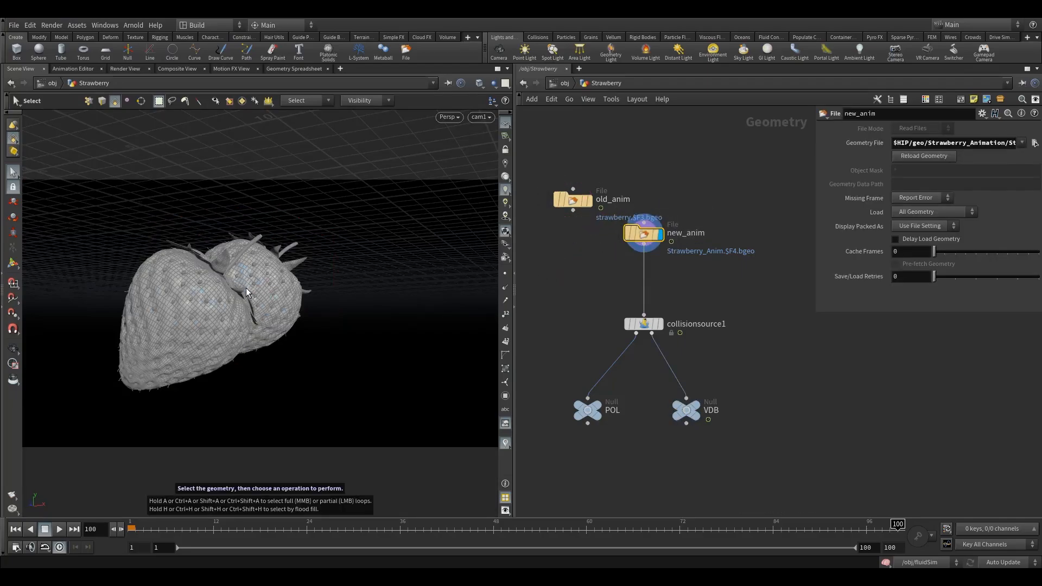
left_click(75, 69)
Change the left pane from the animation editor back to a Scene View.
left_click(29, 71)
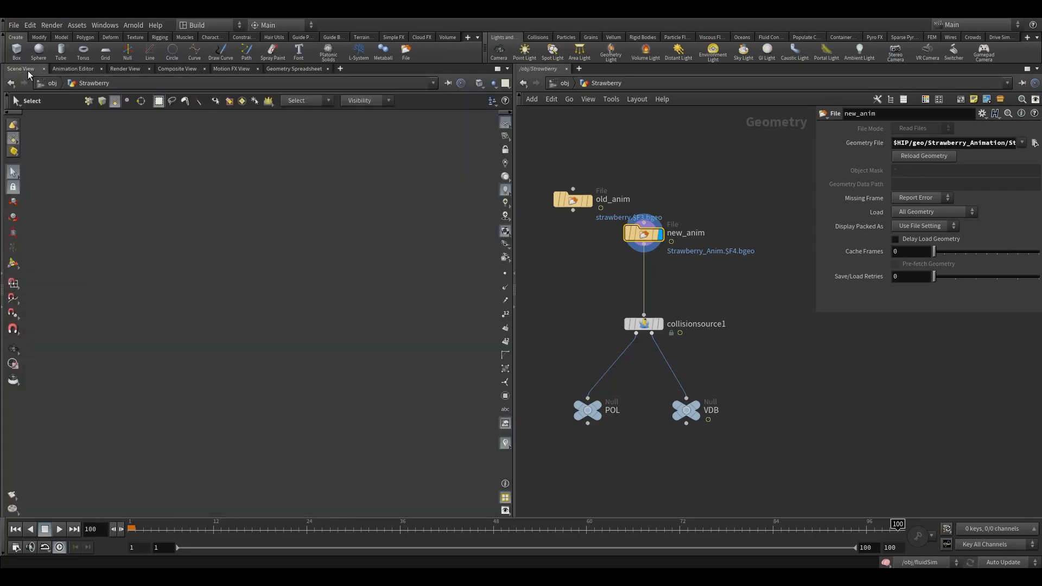
left_click(68, 69)
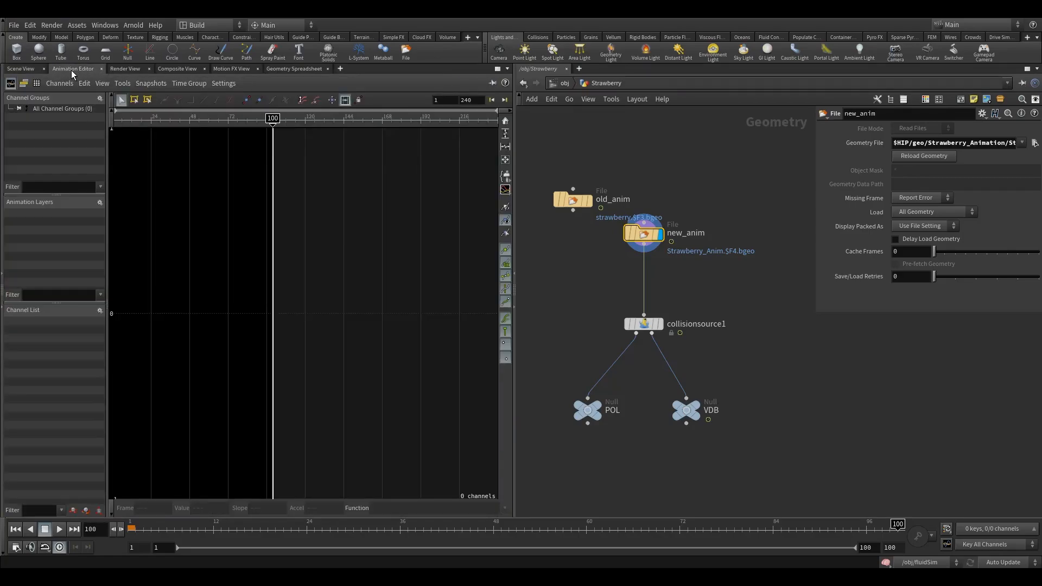
right_click(75, 71)
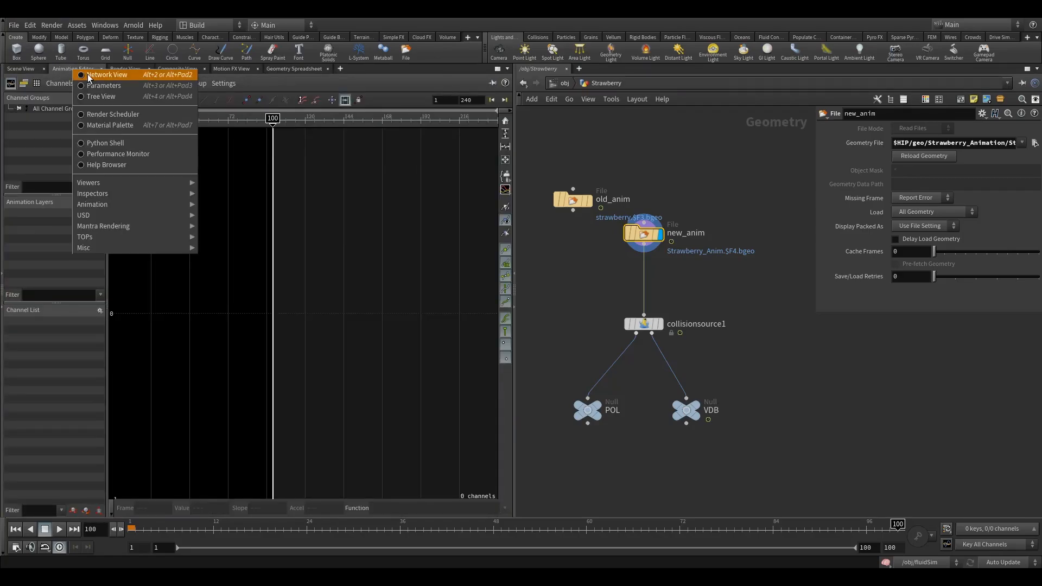
mouse_move(108, 182)
left_click(239, 185)
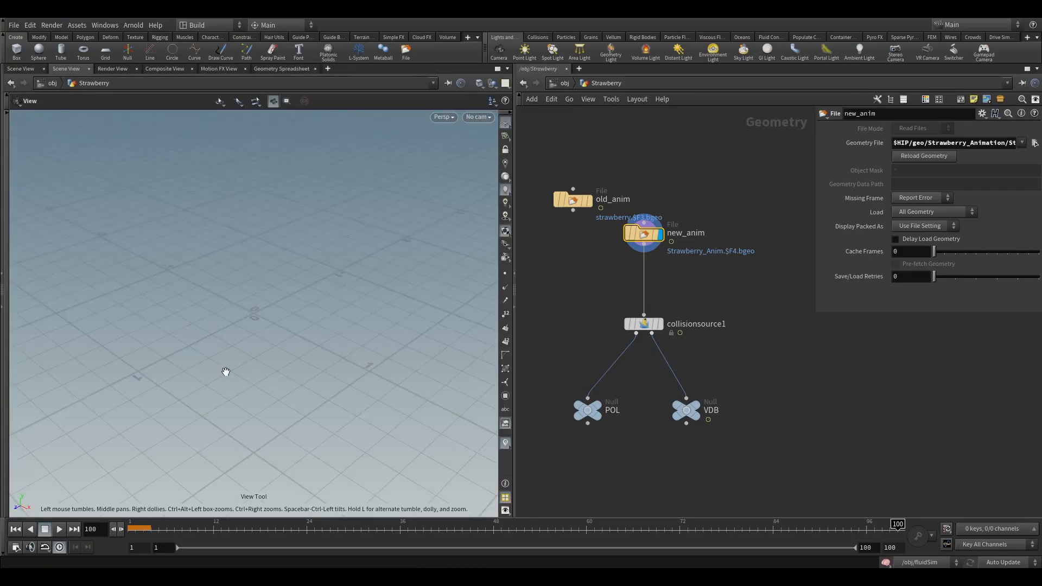
Jump to frame 1 and look through cam1 in the viewport.
left_click(16, 530)
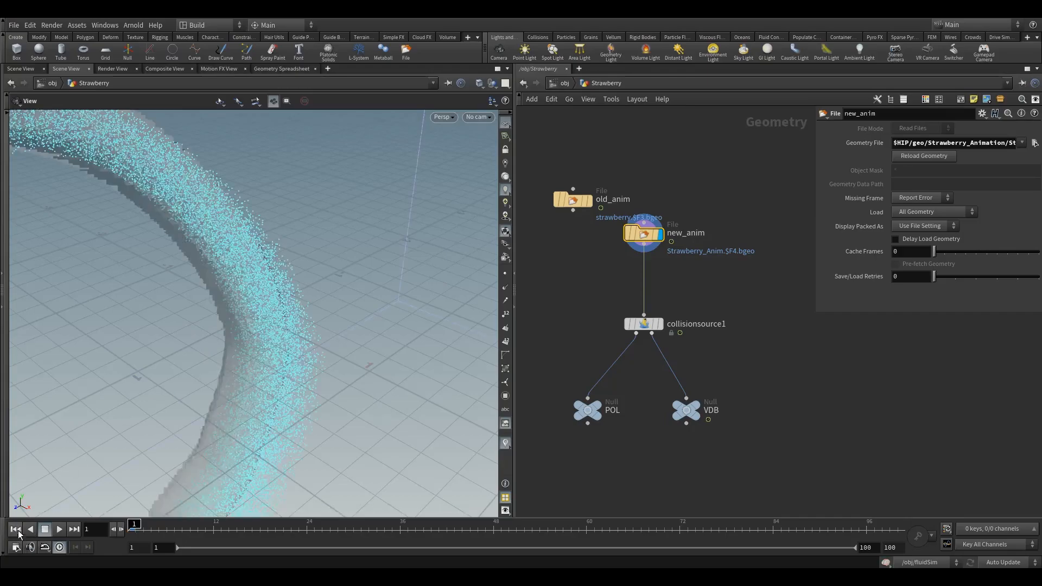
left_click(478, 117)
left_click(496, 167)
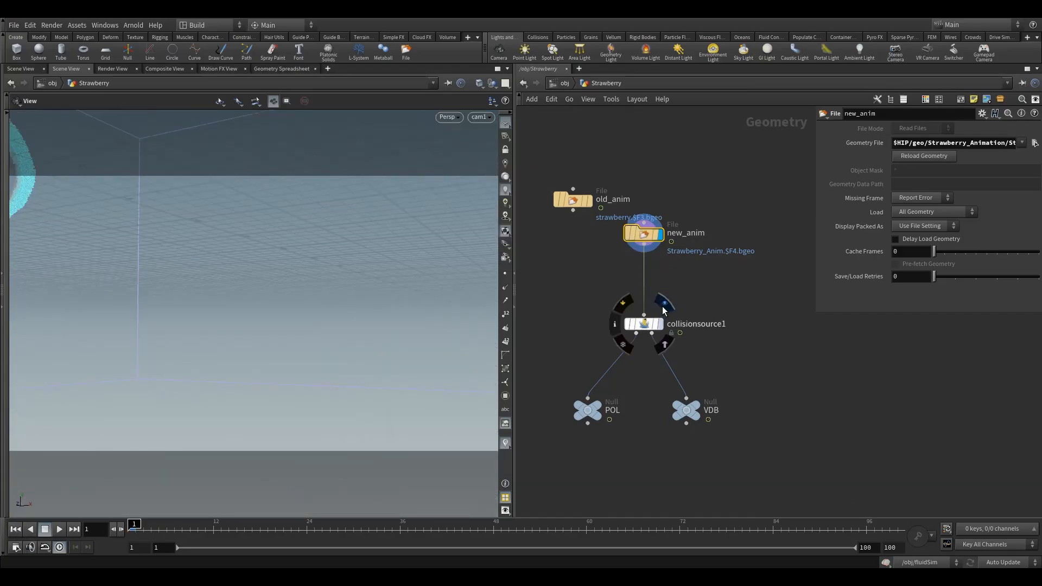
Display new_anim again and move old_anim down beside it in the network.
left_click(664, 305)
left_click(635, 324)
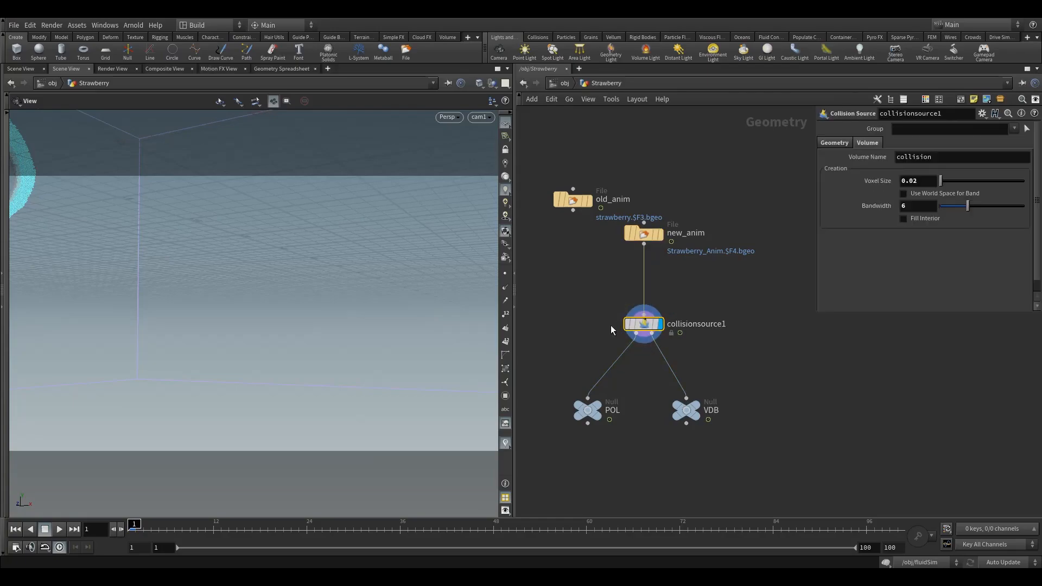
left_click(658, 234)
left_click(646, 235)
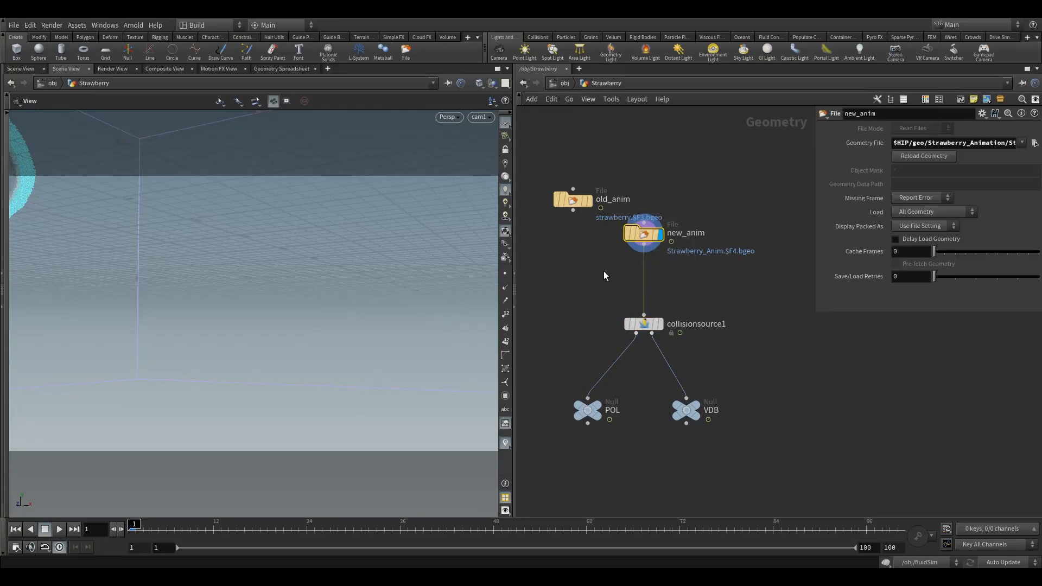
middle_click_drag(604, 272, 629, 292)
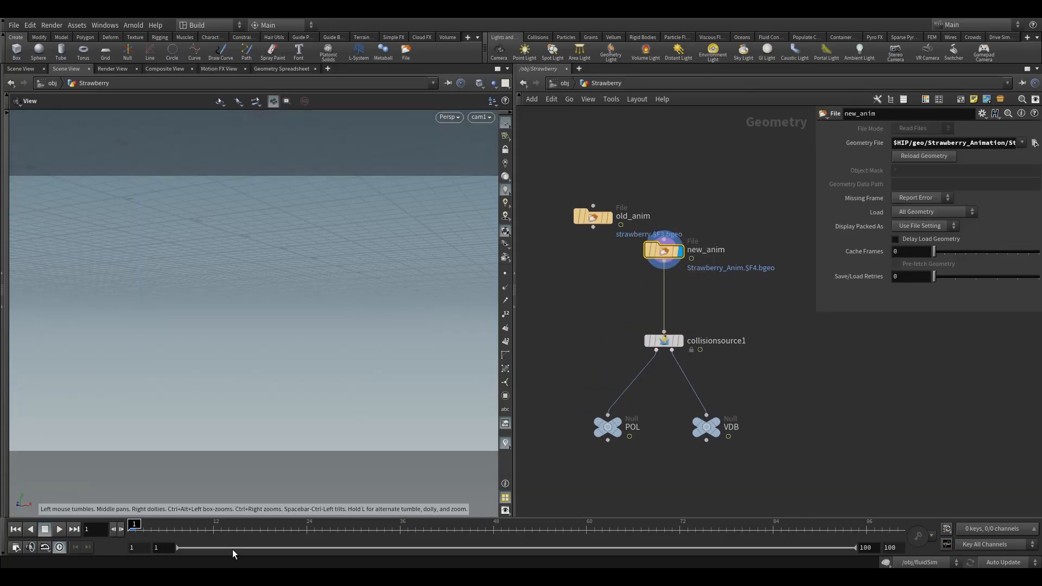
left_click_drag(234, 528, 131, 523)
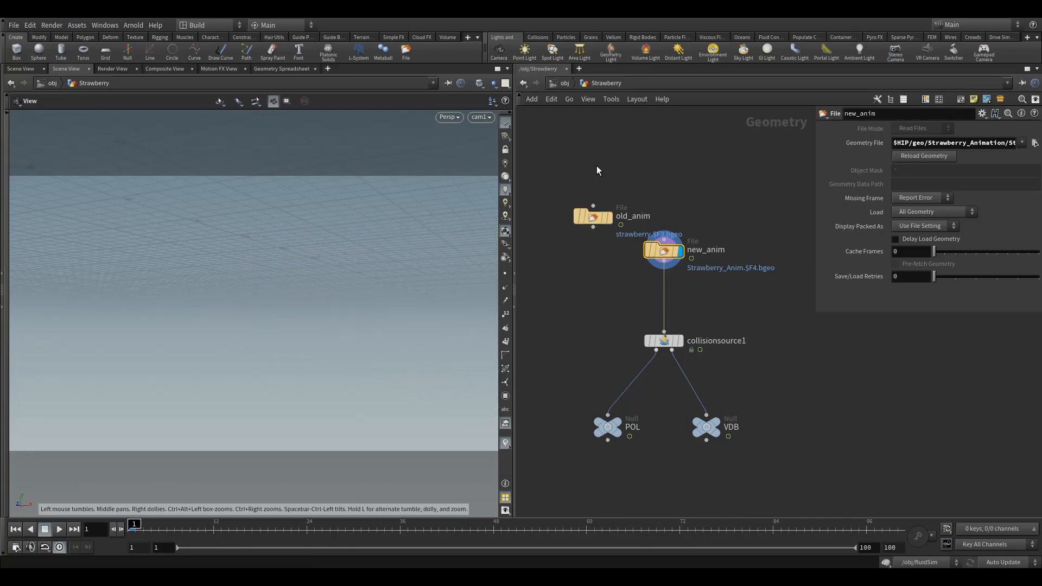
left_click_drag(591, 216, 558, 250)
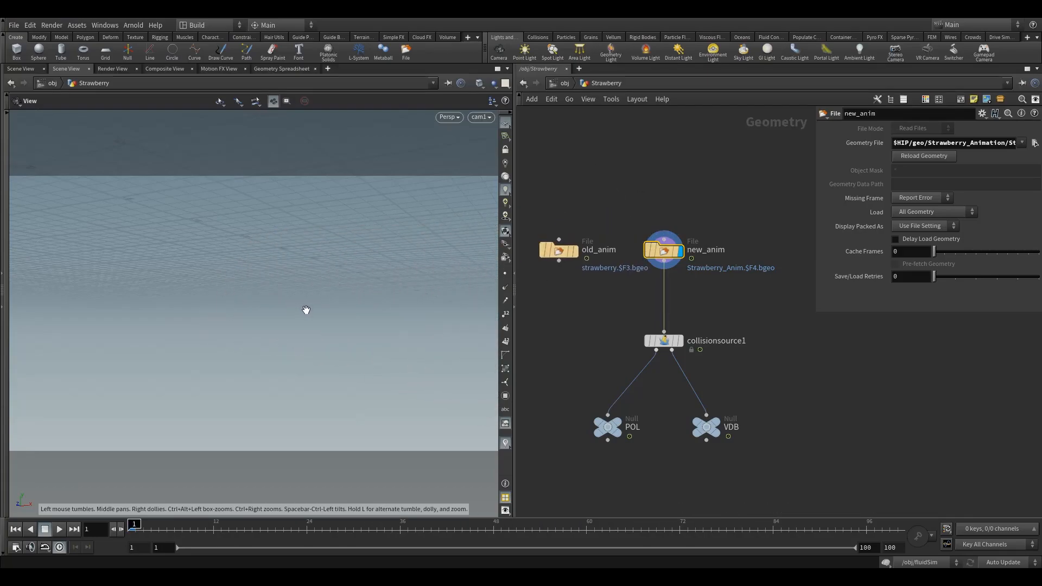
Set the viewport background color scheme to Dark and close the duplicate Scene View.
key("d")
left_click(380, 205)
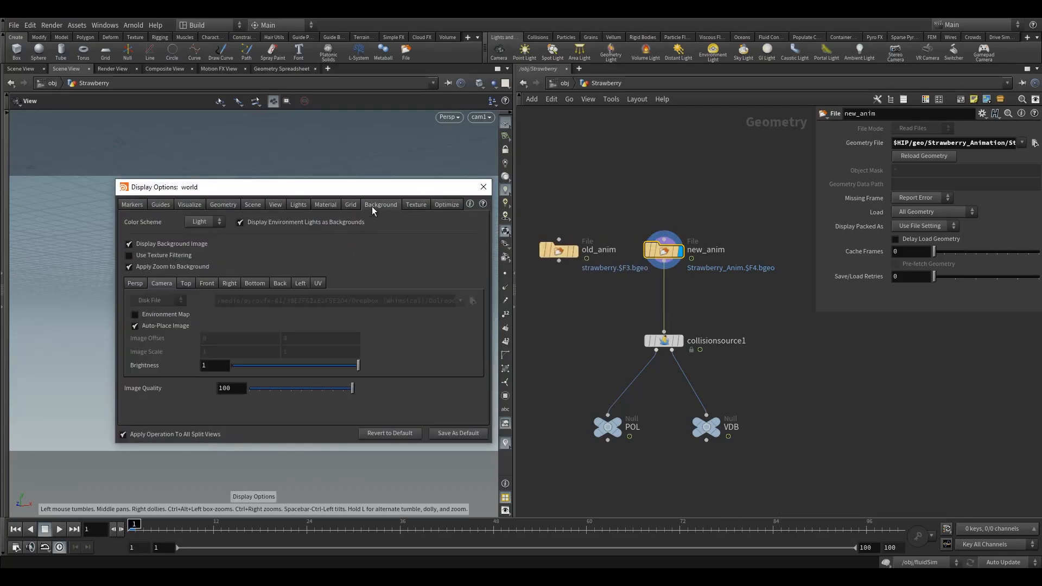
left_click(206, 243)
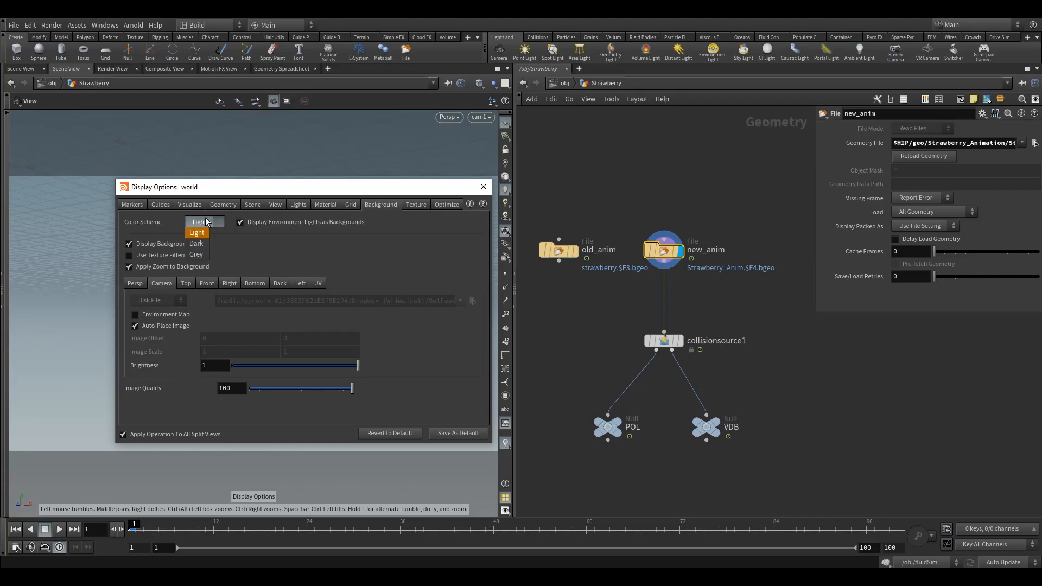
left_click(481, 188)
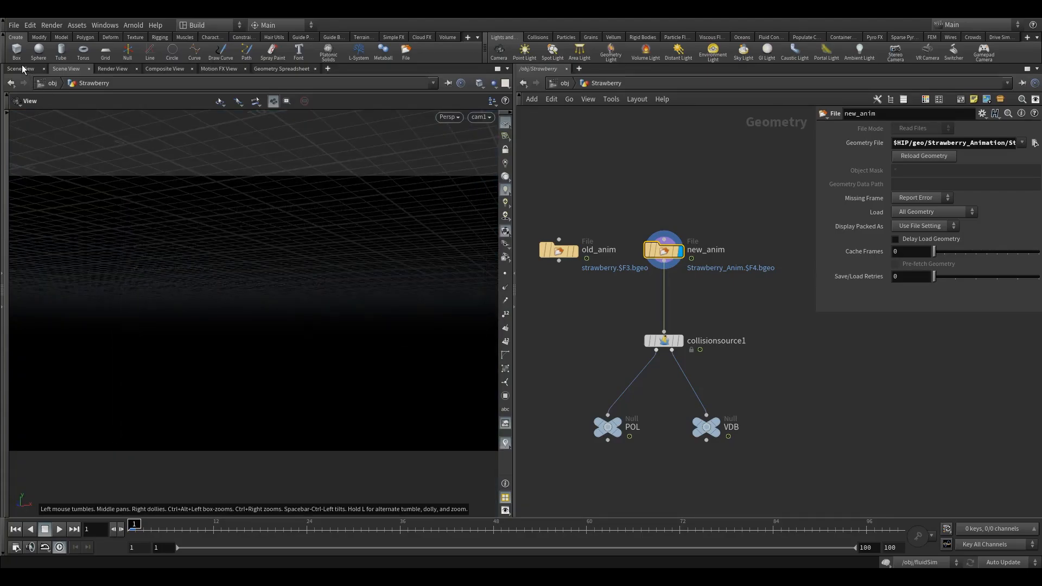
left_click(44, 69)
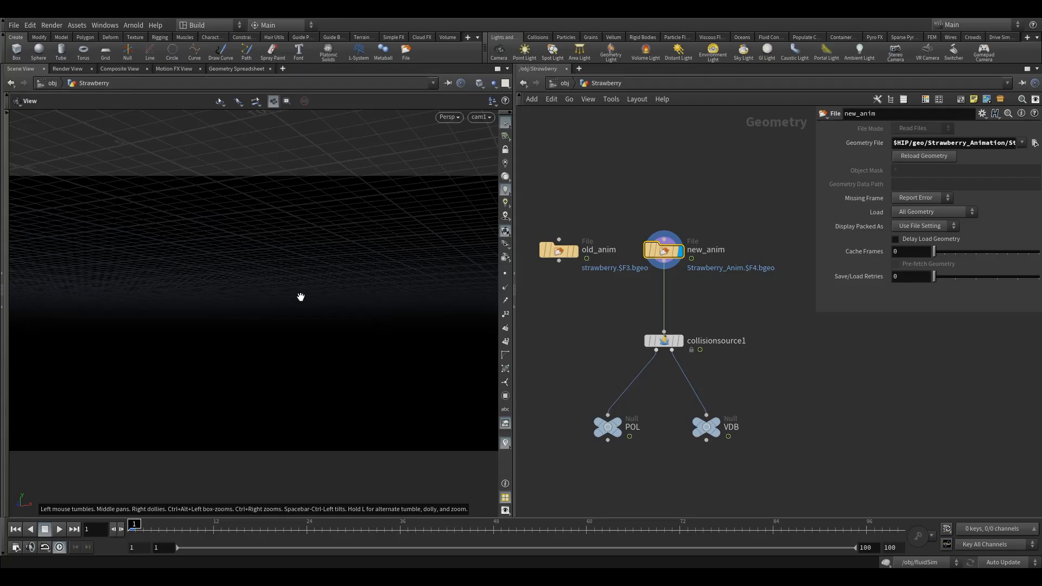
Tidy new_anim and old_anim positions, display the VDB null, and scrub to frame 49.
left_click_drag(663, 250, 711, 255)
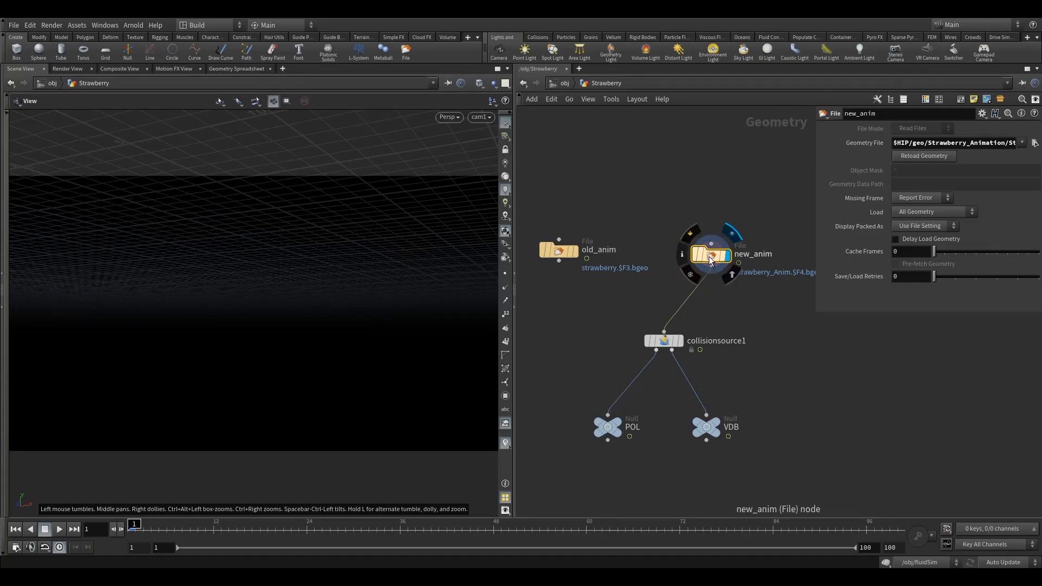
left_click_drag(709, 256, 723, 252)
left_click_drag(556, 250, 569, 250)
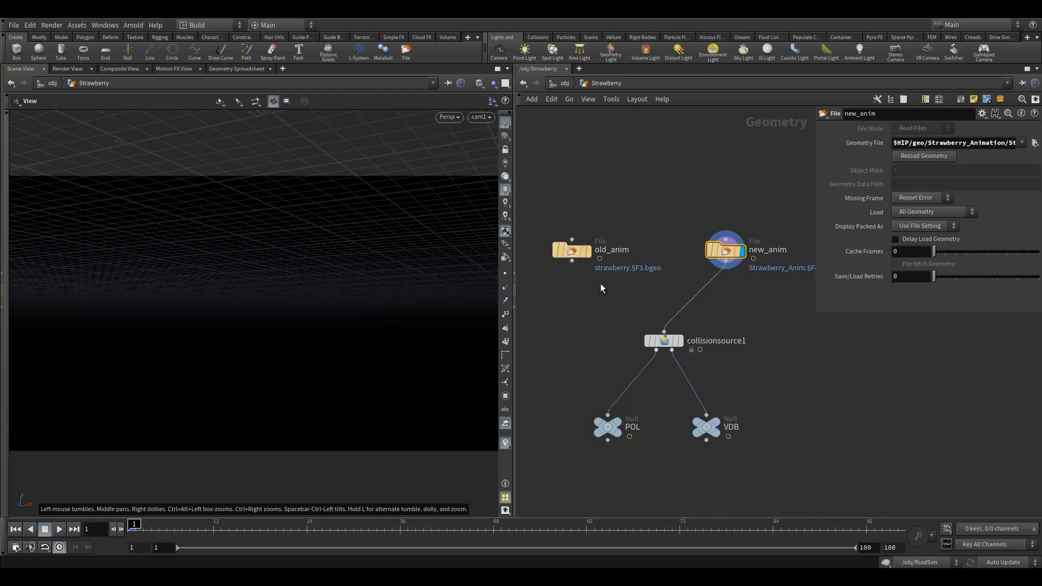
left_click(650, 346)
mouse_move(718, 429)
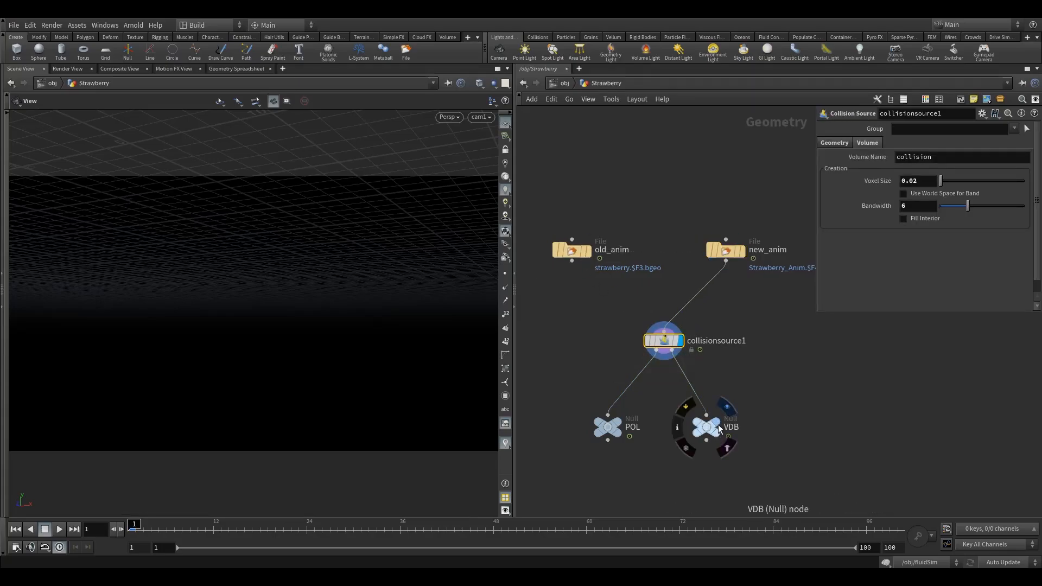
left_click(727, 407)
left_click_drag(313, 532, 501, 526)
Lower collisionsource1's Voxel Size from 0.02 to 0.01.
left_click(664, 341)
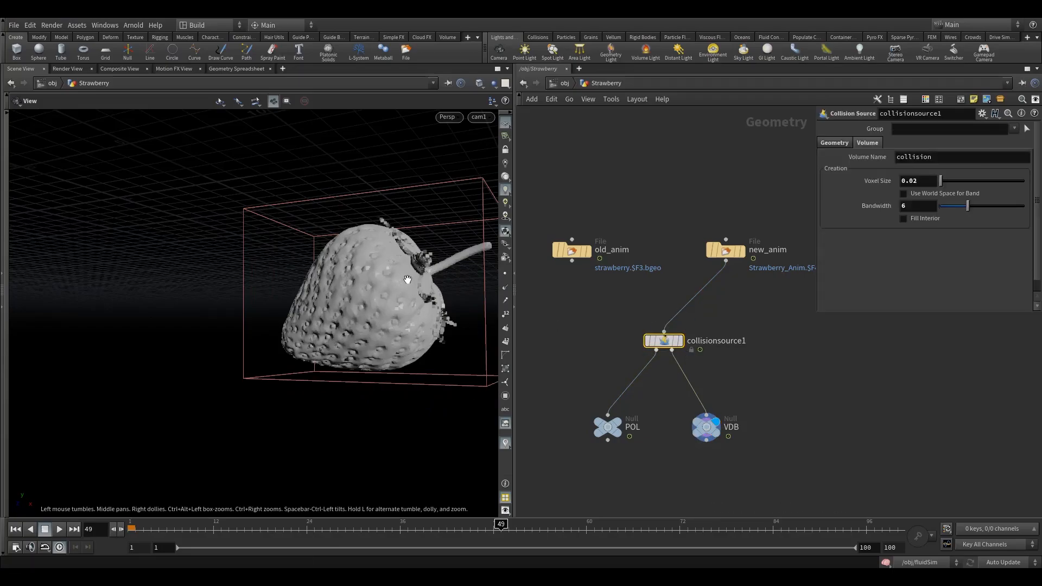
left_click(911, 181)
type("1")
key("Return")
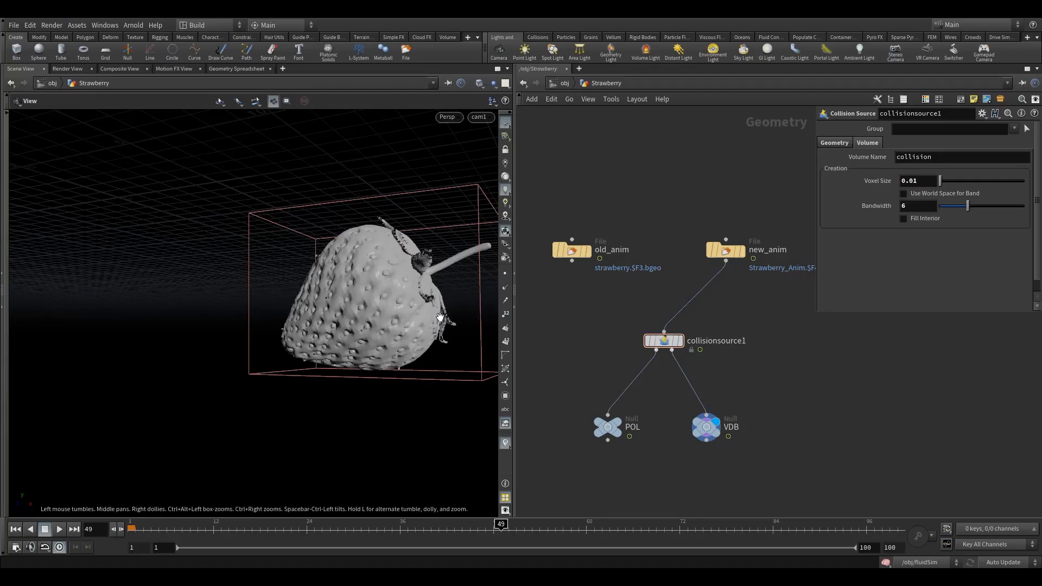
left_click_drag(730, 250, 710, 250)
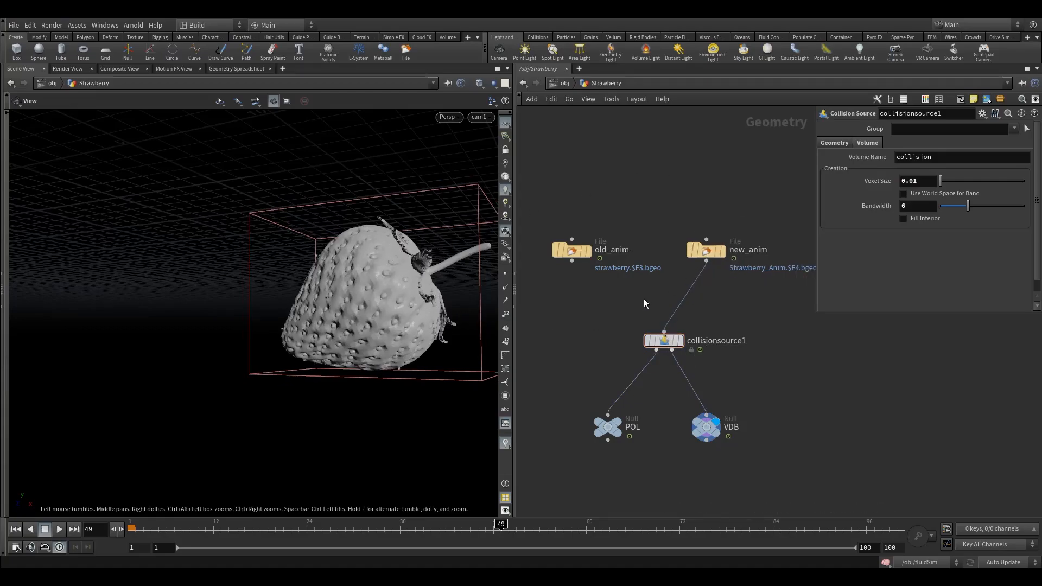
key("Tab")
Insert a Delete node between new_anim and collisionsource1.
type("del")
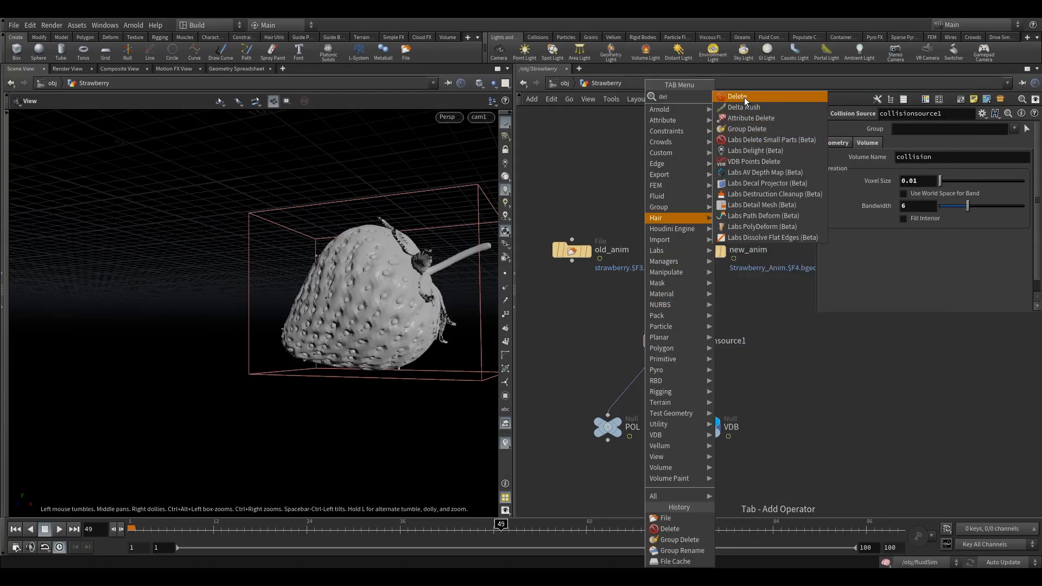
left_click(744, 97)
left_click(683, 298)
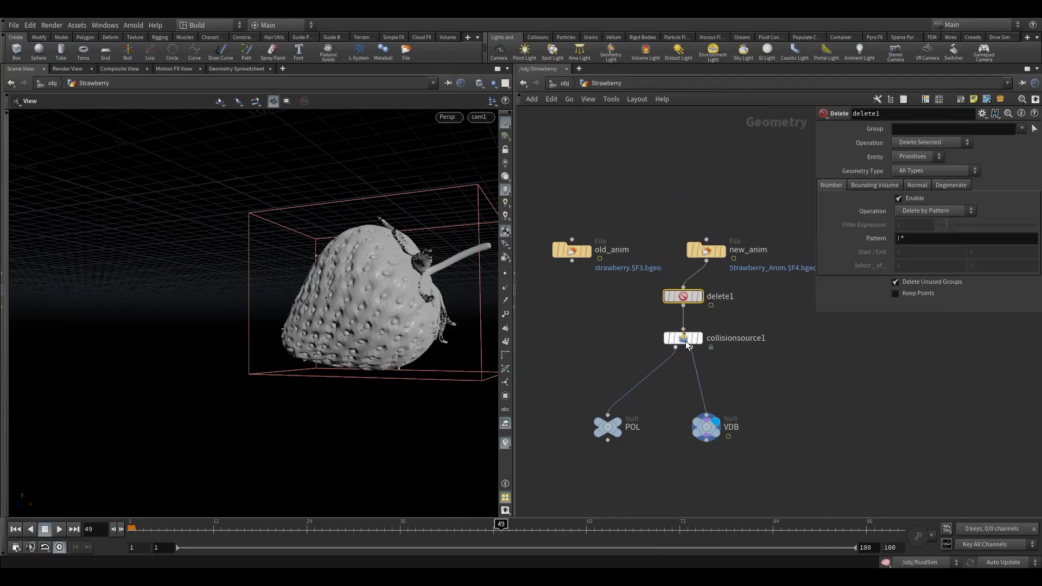
Set delete1's Group to seeds and hairs, and place new_anim directly above delete1.
left_click(1023, 130)
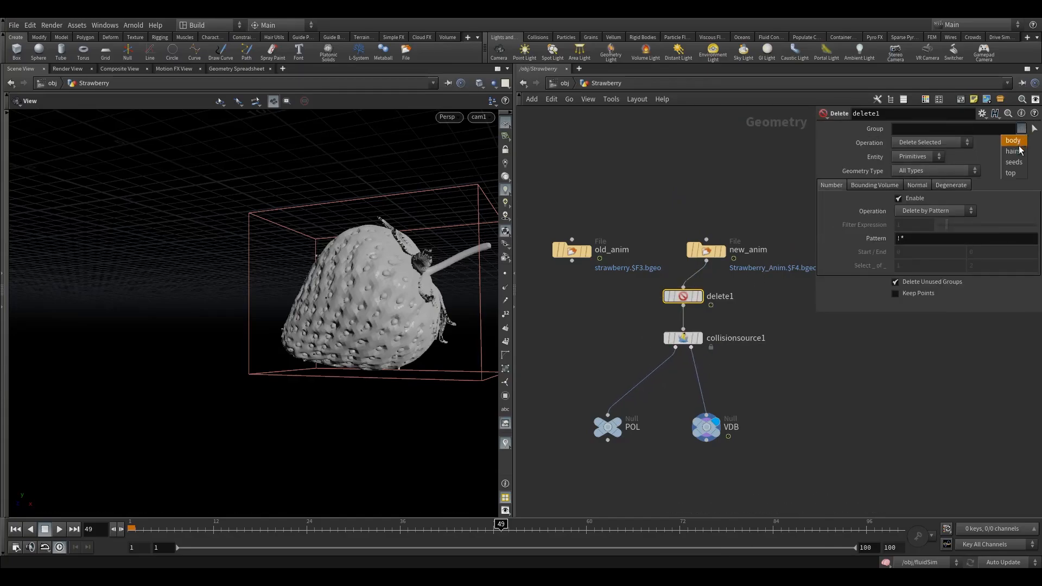
left_click(1014, 161)
left_click(1022, 128)
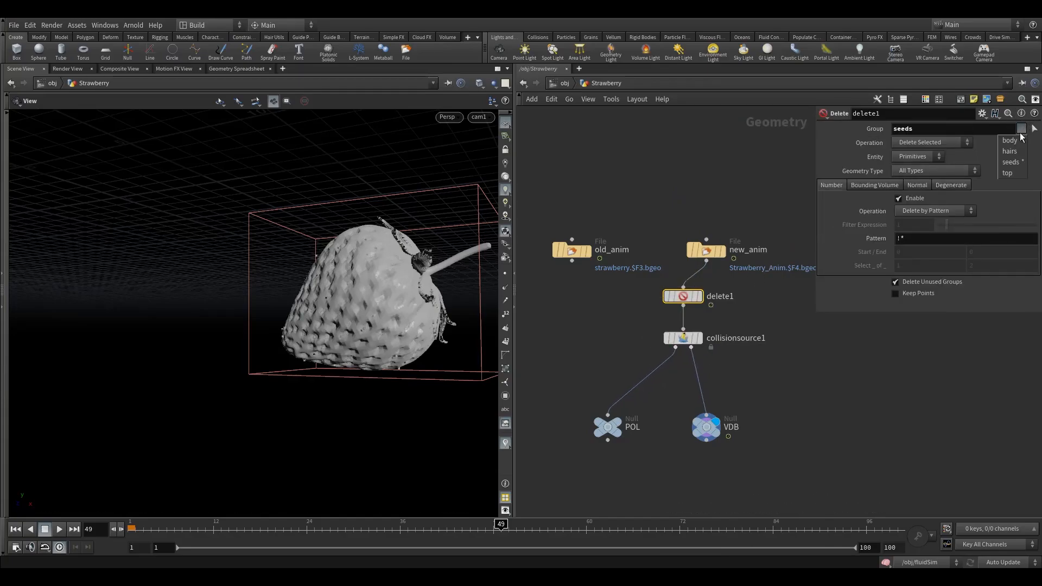
left_click(1013, 163)
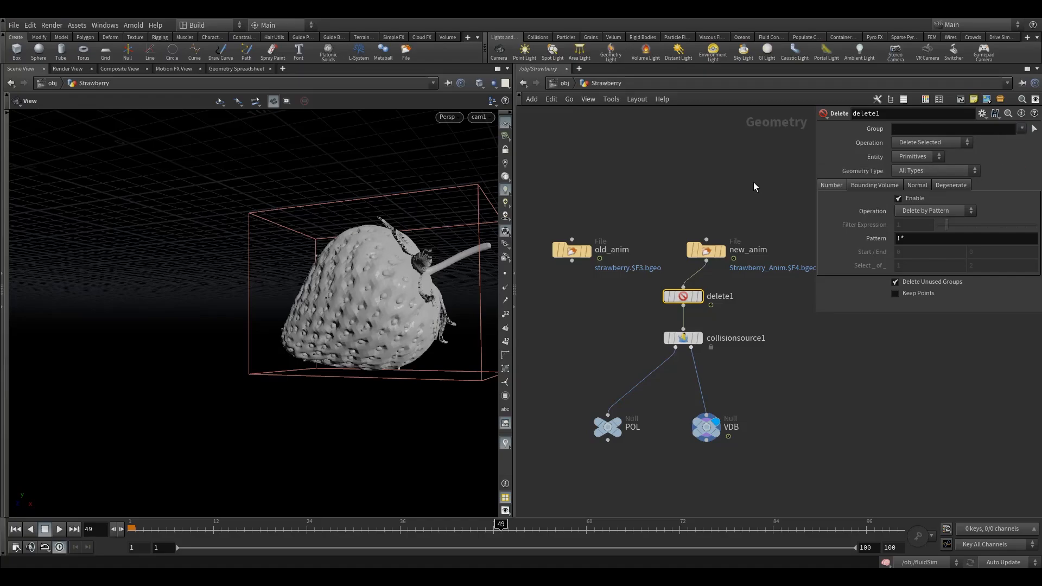
left_click(1022, 130)
left_click(1012, 162)
left_click(1022, 129)
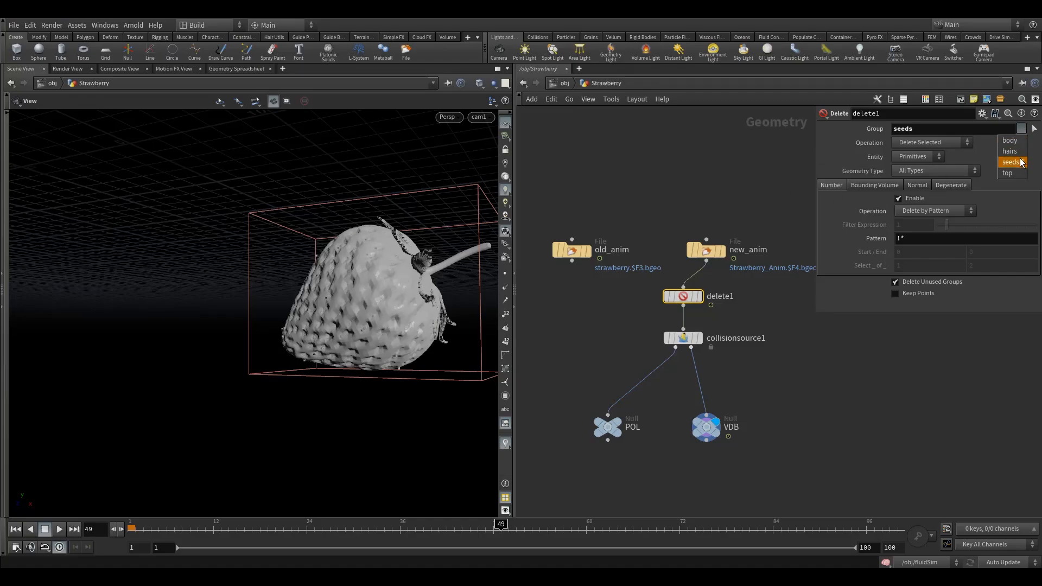
left_click(1015, 154)
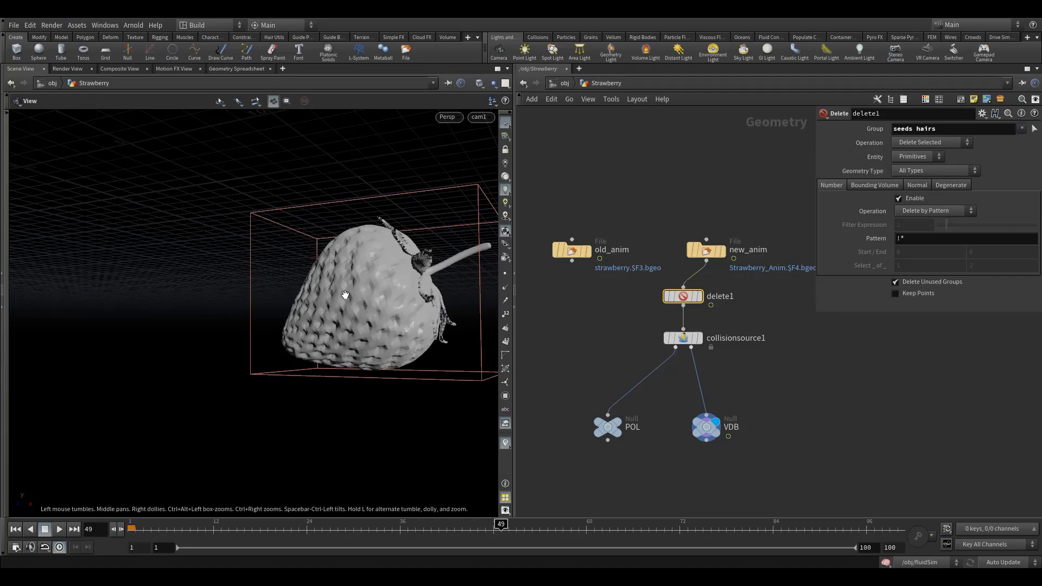
left_click_drag(705, 253, 683, 202)
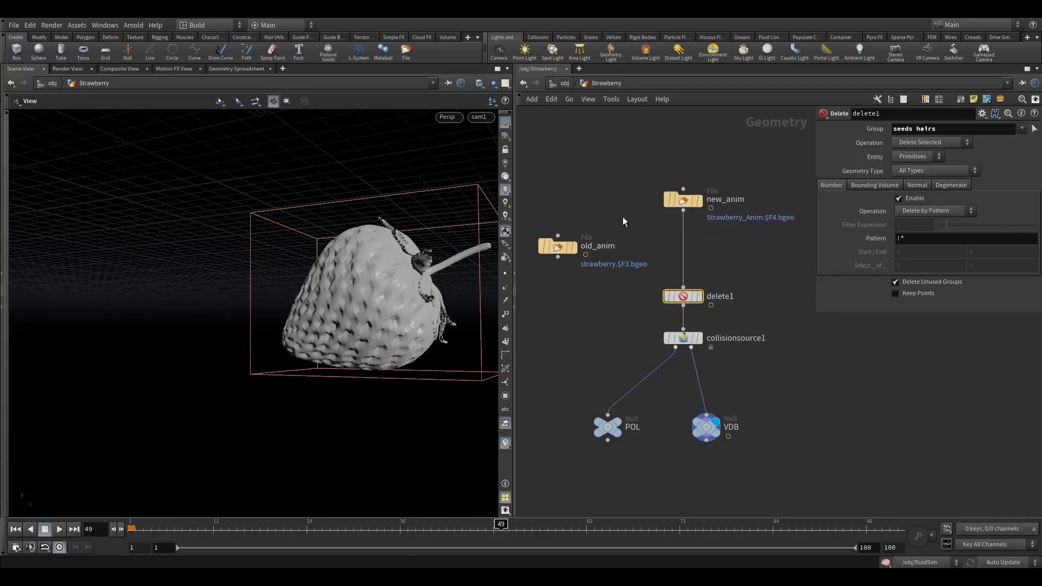
Insert a Subdivide node on the wire between new_anim and delete1.
key("Tab")
type("s")
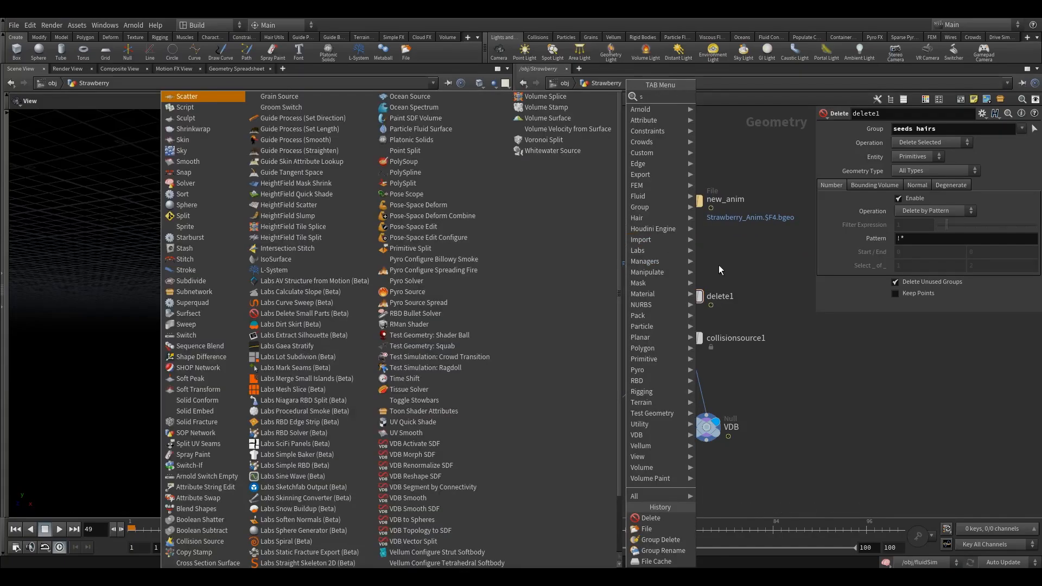
key("Escape")
key("Tab")
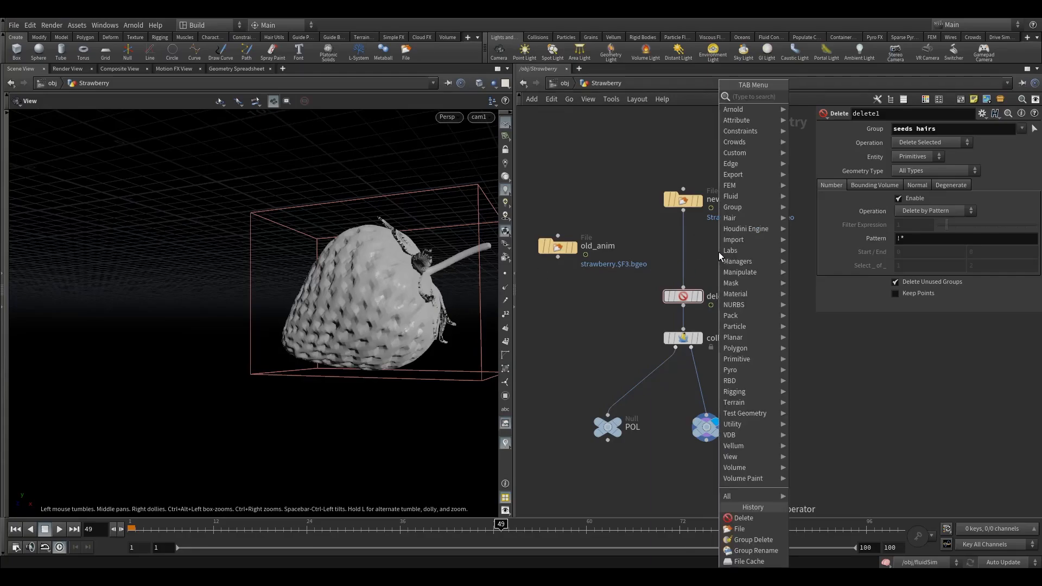
type("sub")
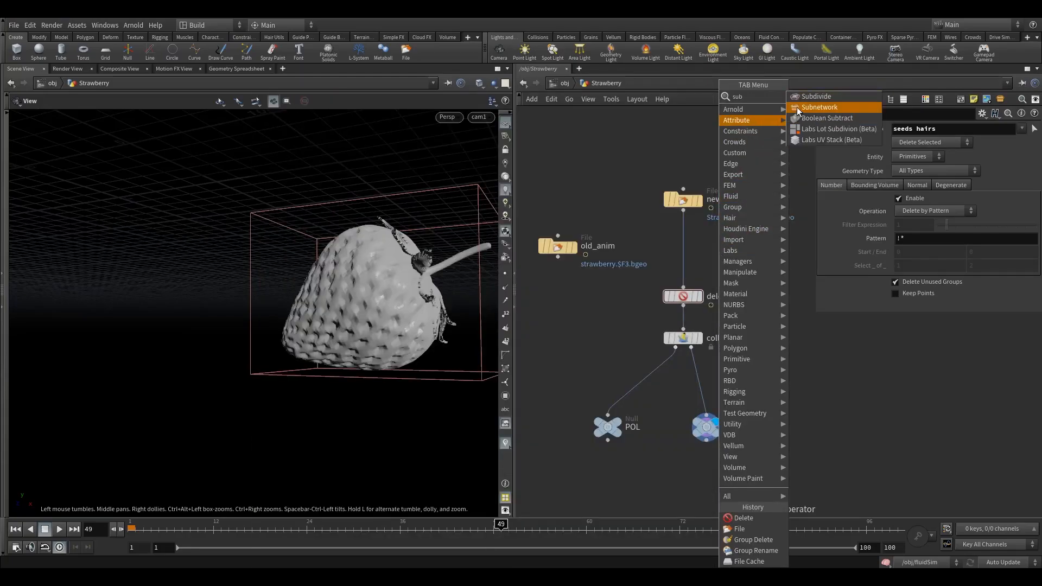
key("Return")
left_click(683, 248)
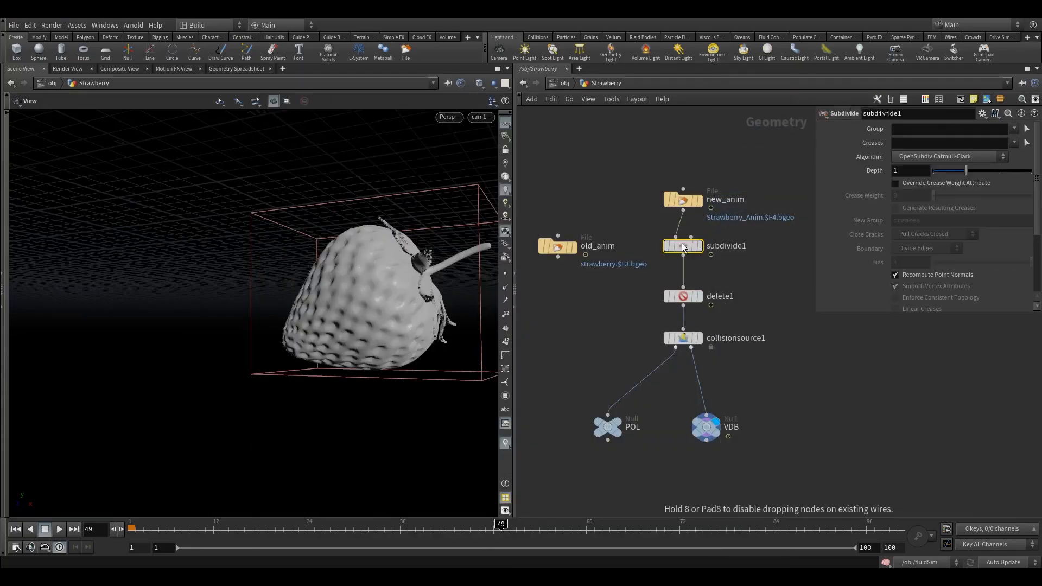
Select the VDB null and play the animation, stopping it at frame 58.
left_click_drag(672, 412, 720, 446)
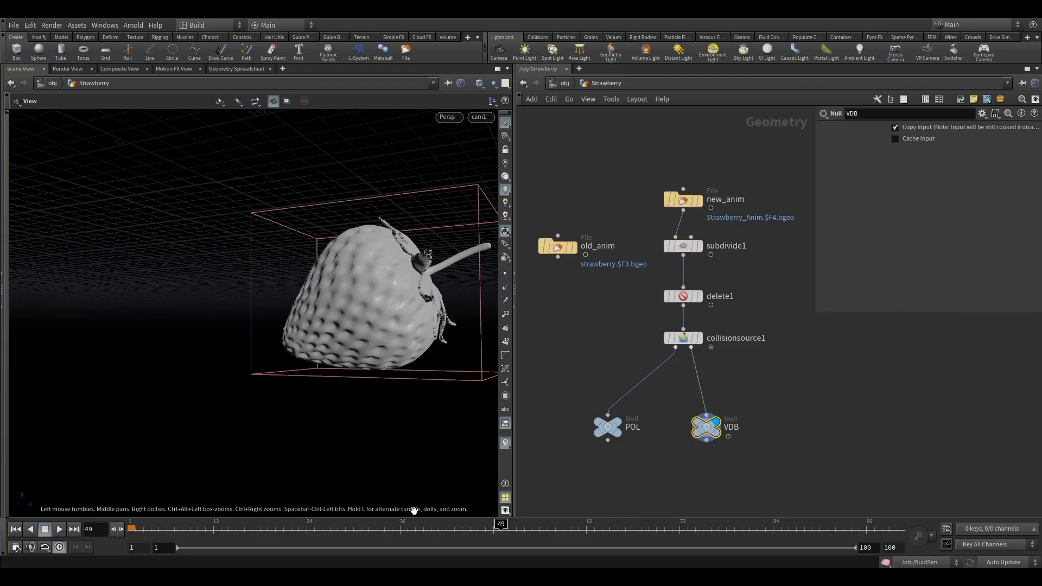
left_click(59, 530)
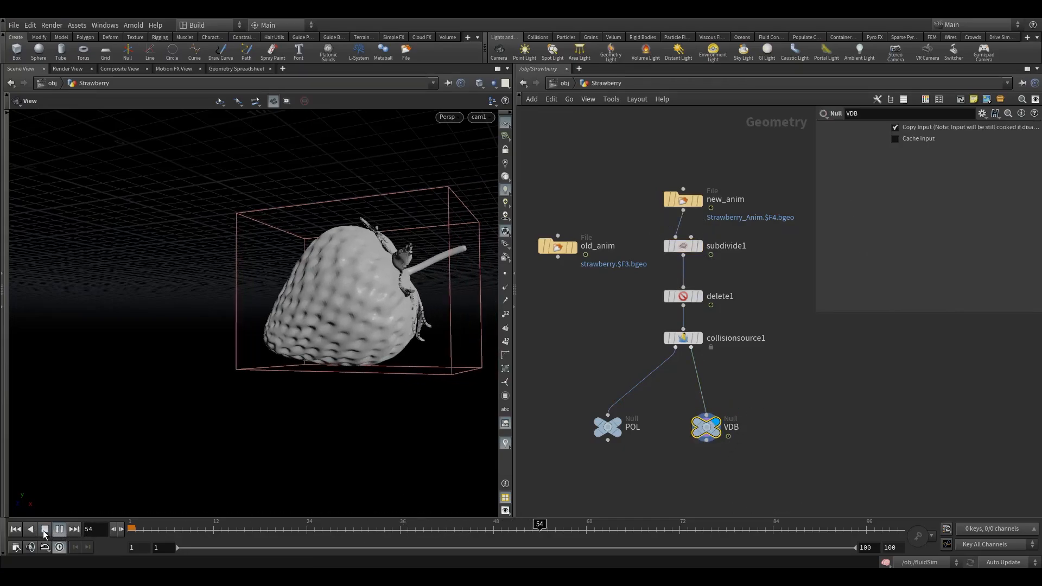
left_click(45, 534)
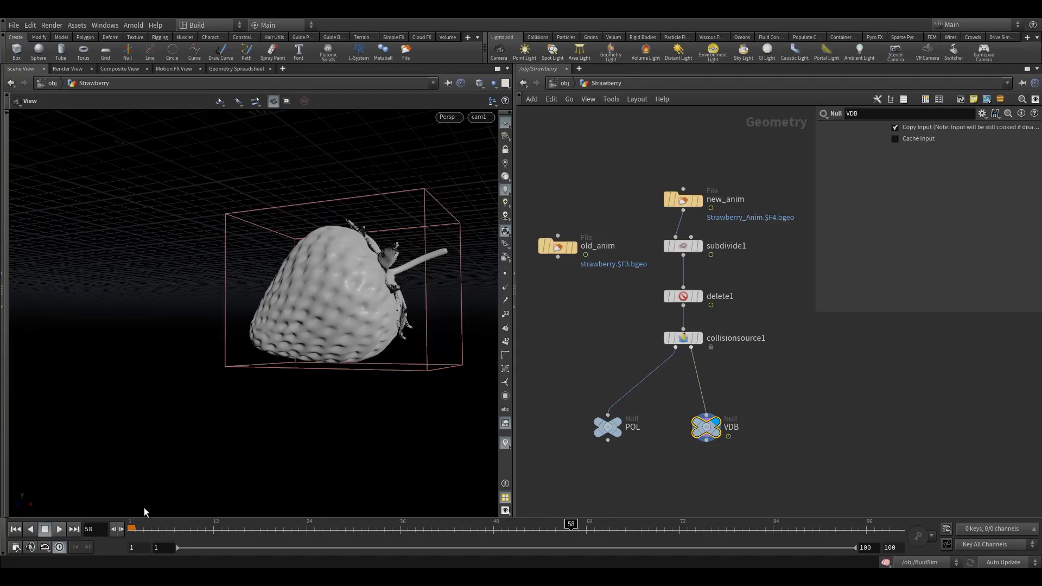
Move collisionsource1 lower and raise subdivide1 and new_anim toward the top.
left_click_drag(706, 427, 720, 436)
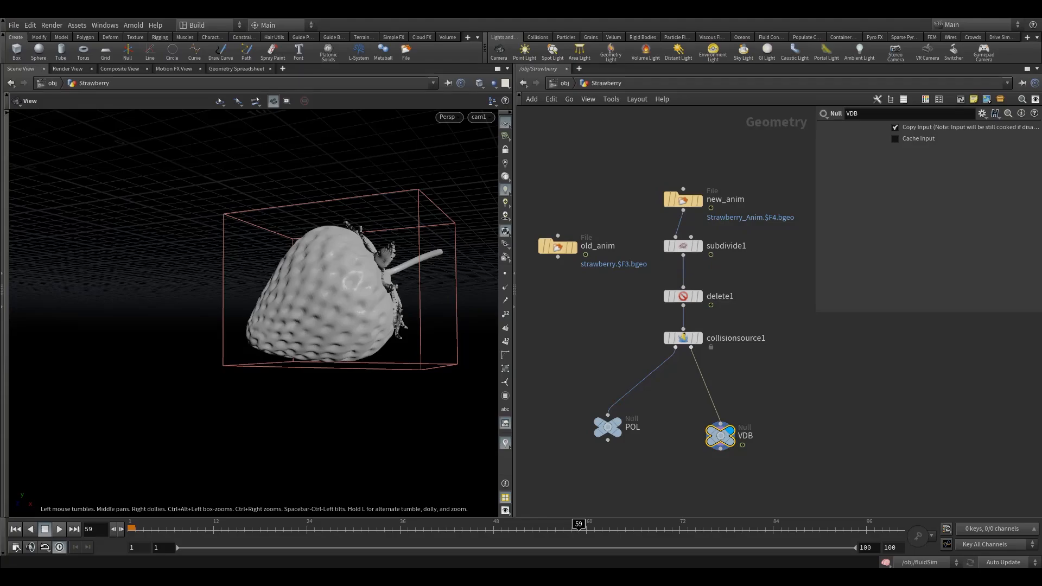
left_click_drag(685, 342, 685, 364)
left_click_drag(685, 247, 684, 170)
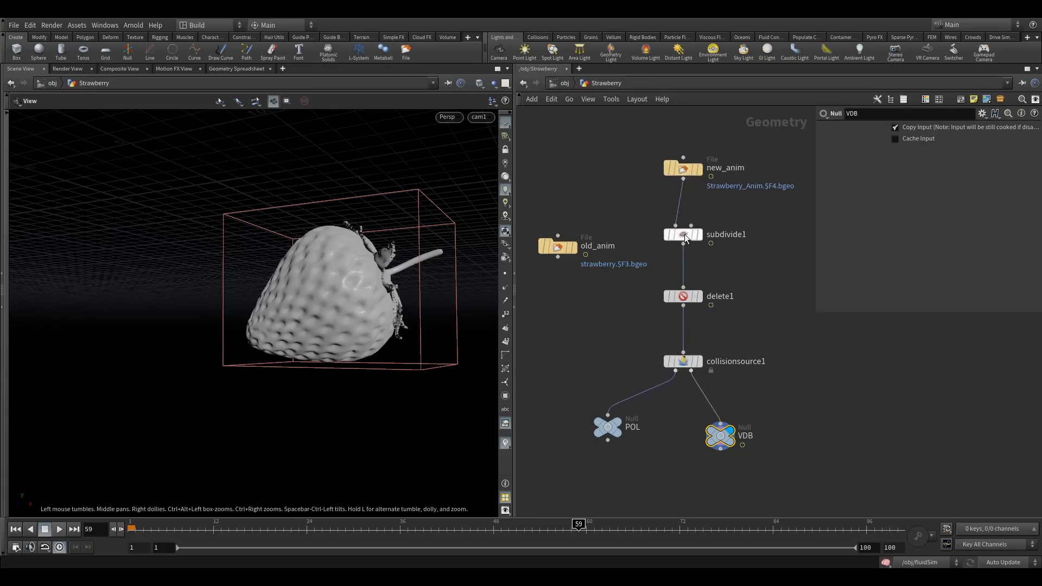
left_click_drag(685, 239, 685, 215)
left_click_drag(687, 301, 687, 320)
left_click(723, 257)
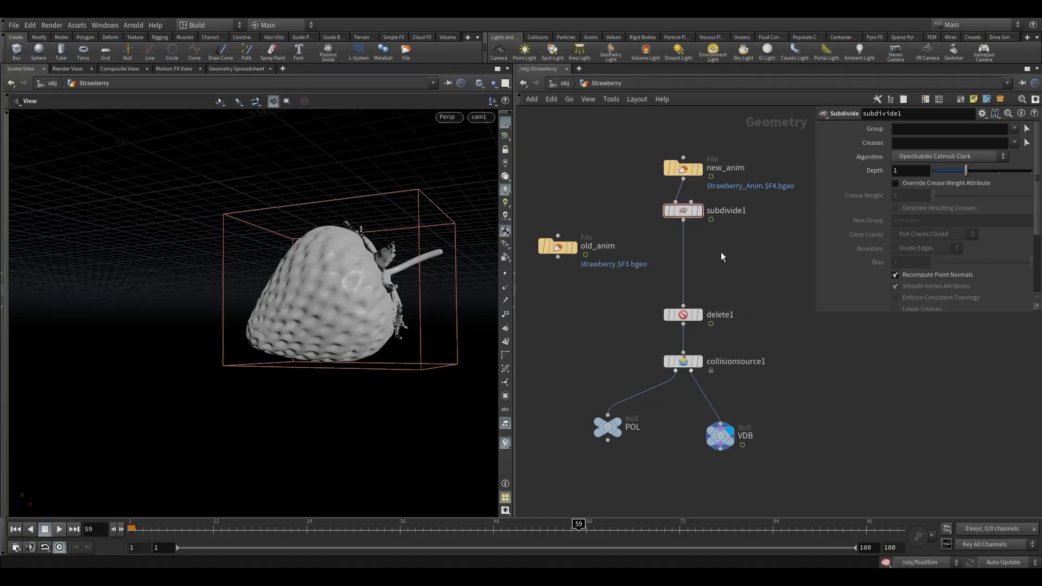
Place old_anim beside new_anim, shift the POL and VDB nulls, and lift delete1 under subdivide1.
middle_click_drag(740, 251, 715, 251)
middle_click_drag(627, 258, 708, 266)
left_click_drag(615, 255, 576, 178)
left_click_drag(663, 437, 651, 444)
left_click_drag(776, 446, 791, 445)
middle_click_drag(758, 291, 676, 299)
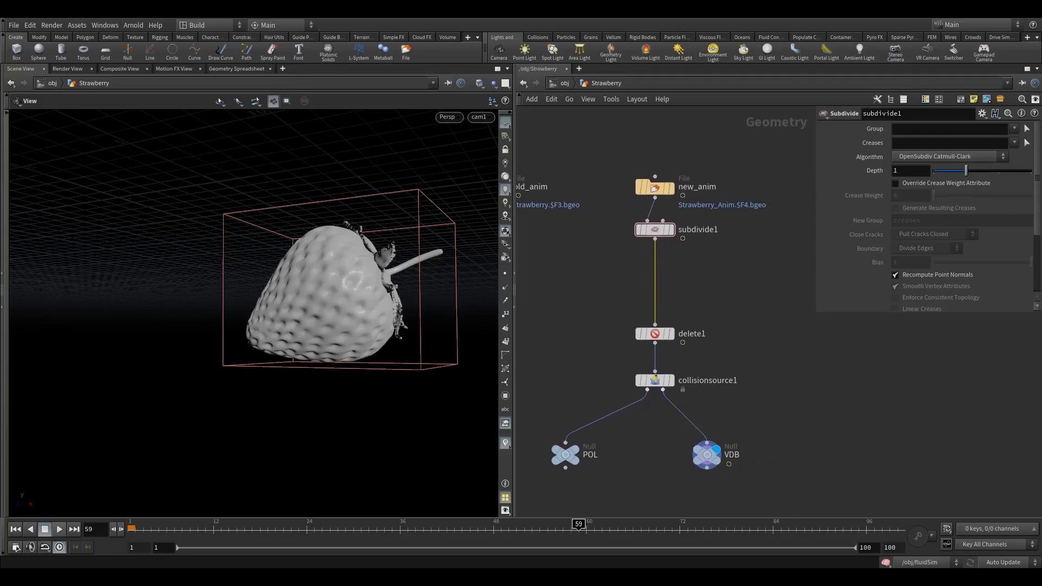
mouse_move(657, 334)
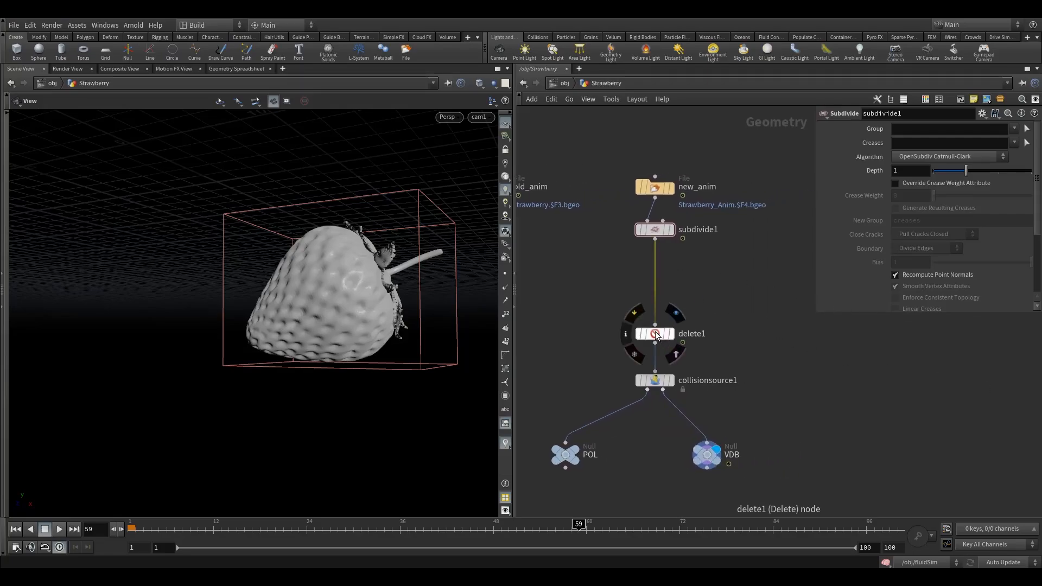
left_click_drag(657, 334, 657, 265)
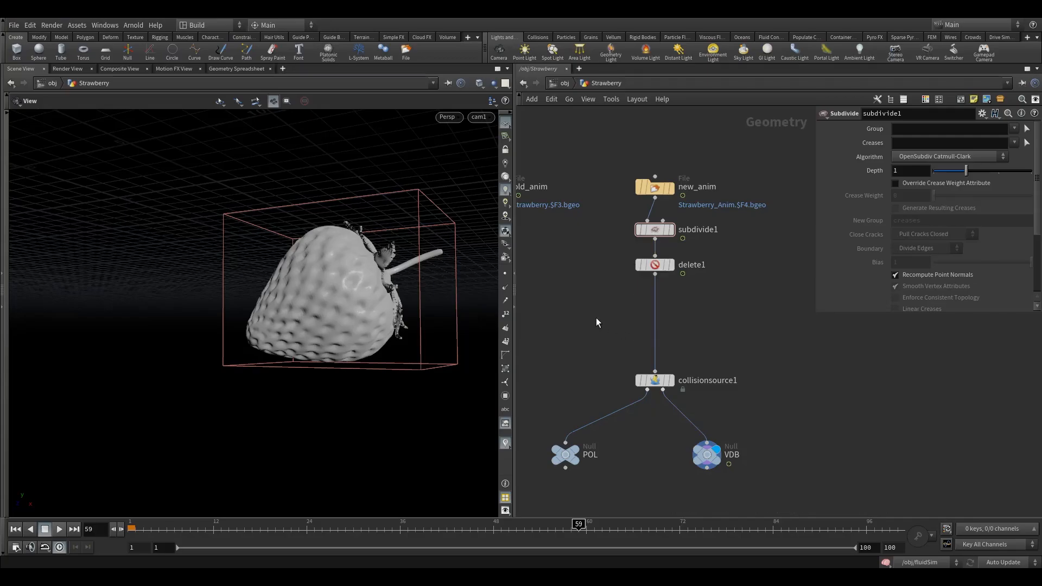
Insert a Mountain node between delete1 and collisionsource1 and display its output.
key("Tab")
type("mou")
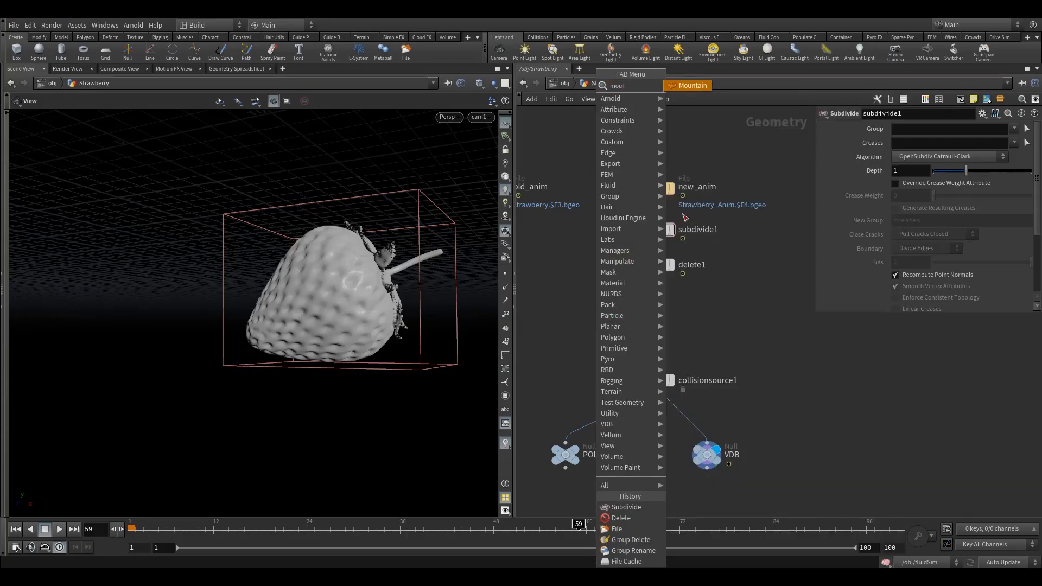
left_click(686, 83)
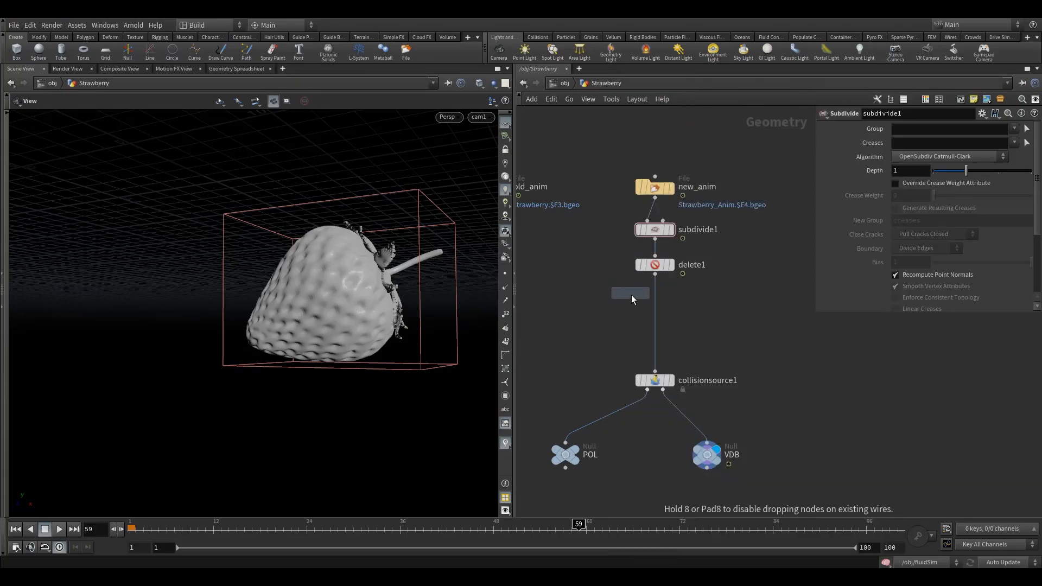
left_click(655, 314)
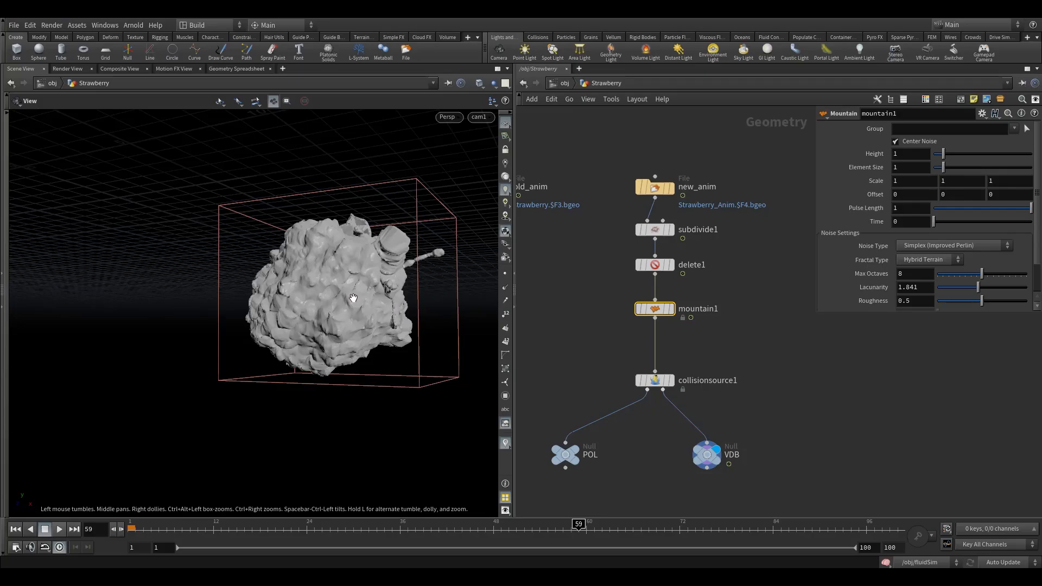
left_click(677, 290)
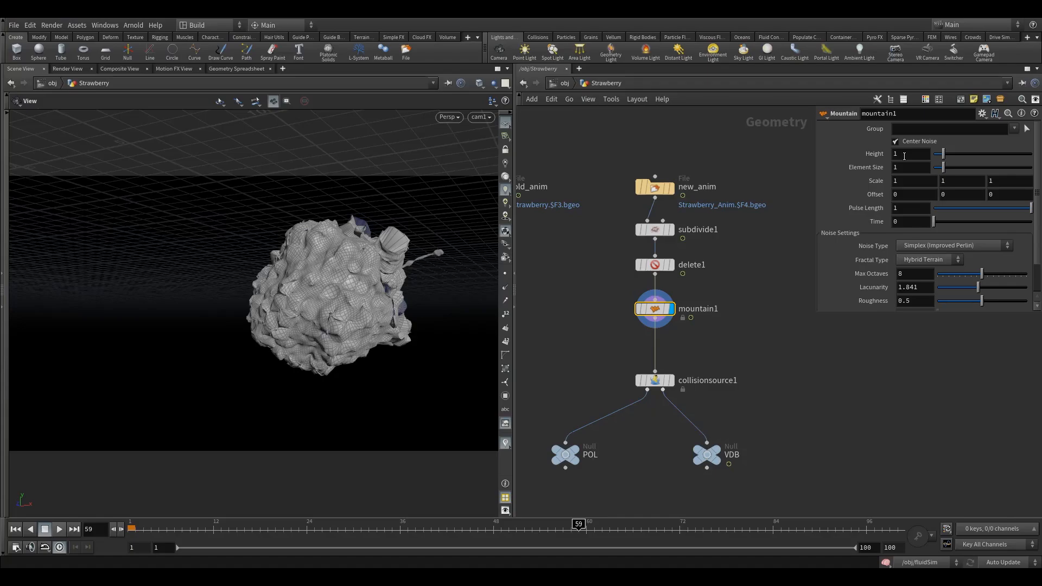
Set mountain1's Height to 0.1 and Element Size to 0.25.
left_click(905, 156)
type(".1")
key("Return")
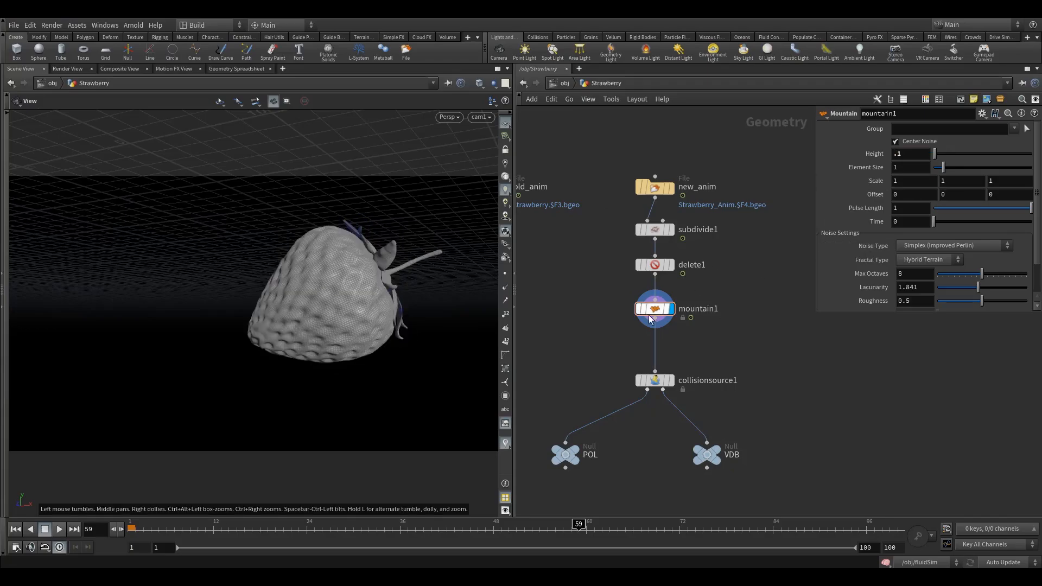
mouse_move(636, 297)
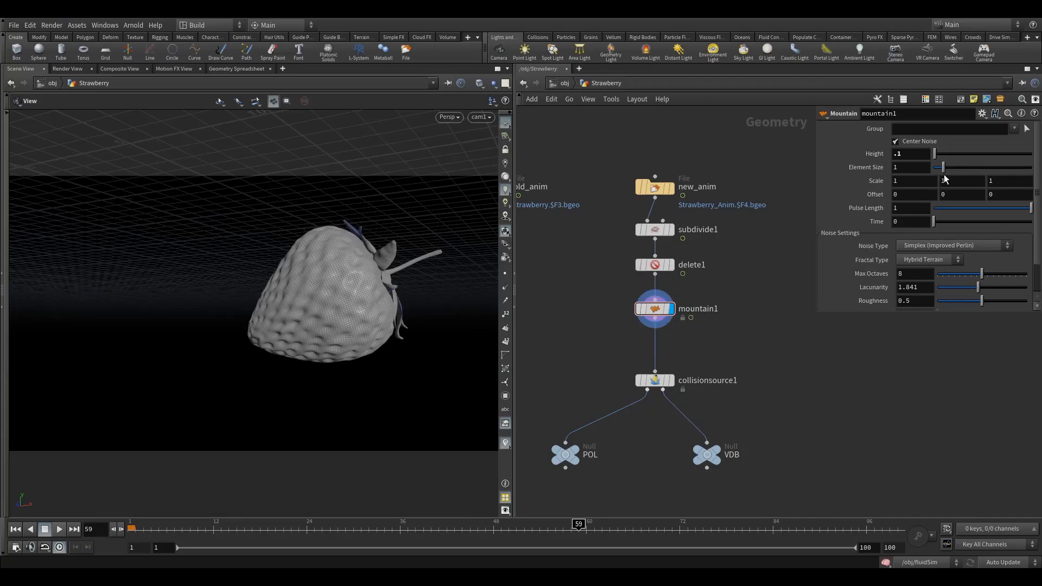
left_click_drag(915, 168, 751, 156)
type("0.25")
key("Return")
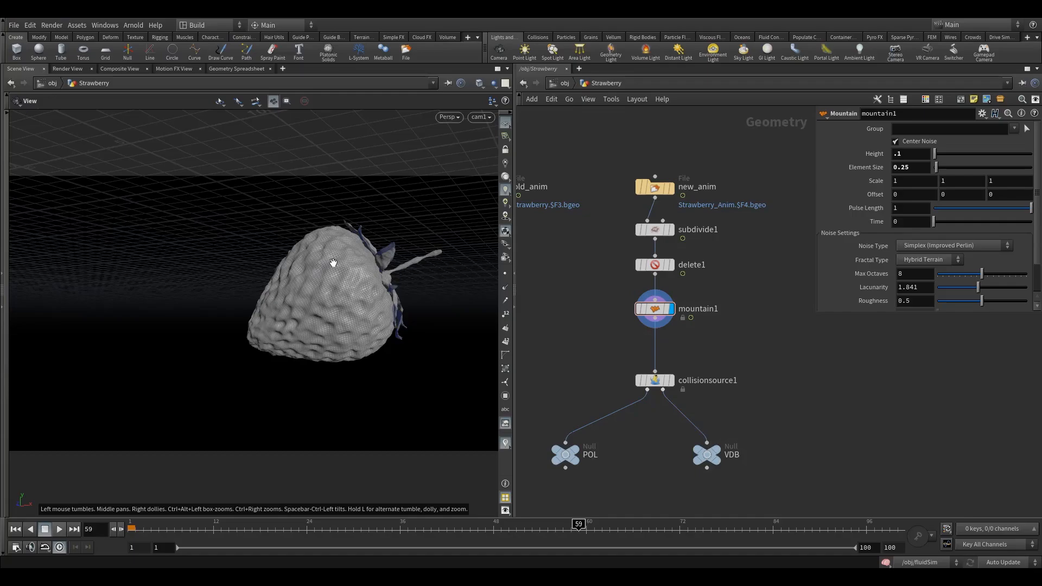
Toggle mountain1's bypass to compare smooth and bumpy strawberry, leaving the noise active.
mouse_move(333, 262)
left_mouse_down()
mouse_move(337, 288)
mouse_move(386, 279)
mouse_move(349, 246)
mouse_move(264, 271)
mouse_move(246, 302)
mouse_move(333, 277)
mouse_move(347, 261)
left_mouse_up()
mouse_move(654, 311)
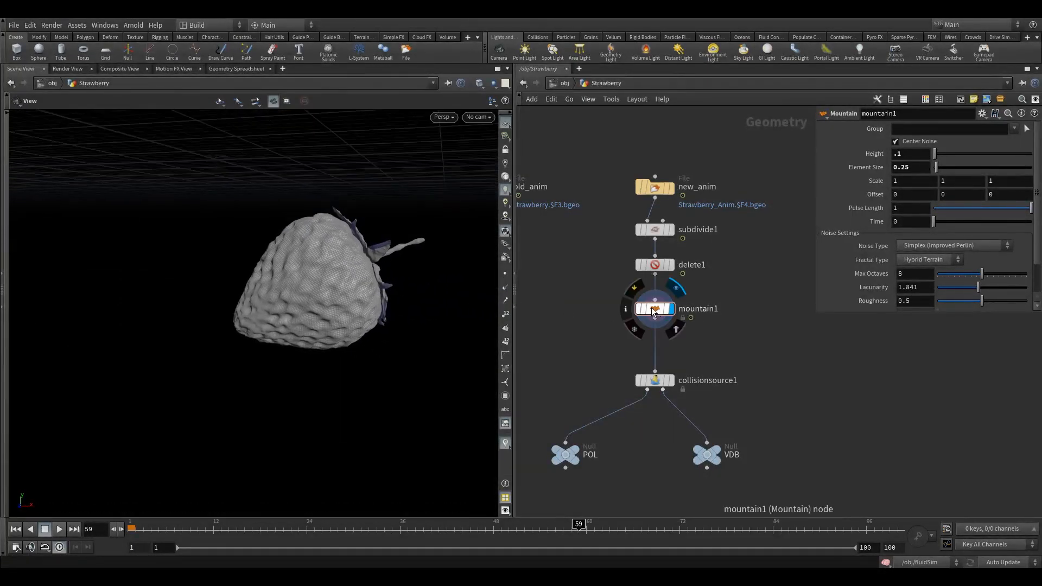
left_click(635, 290)
left_click(636, 292)
left_click(636, 292)
left_click(637, 292)
left_click(636, 291)
left_click(635, 292)
left_click(635, 291)
left_click(636, 291)
left_click_drag(649, 310, 649, 318)
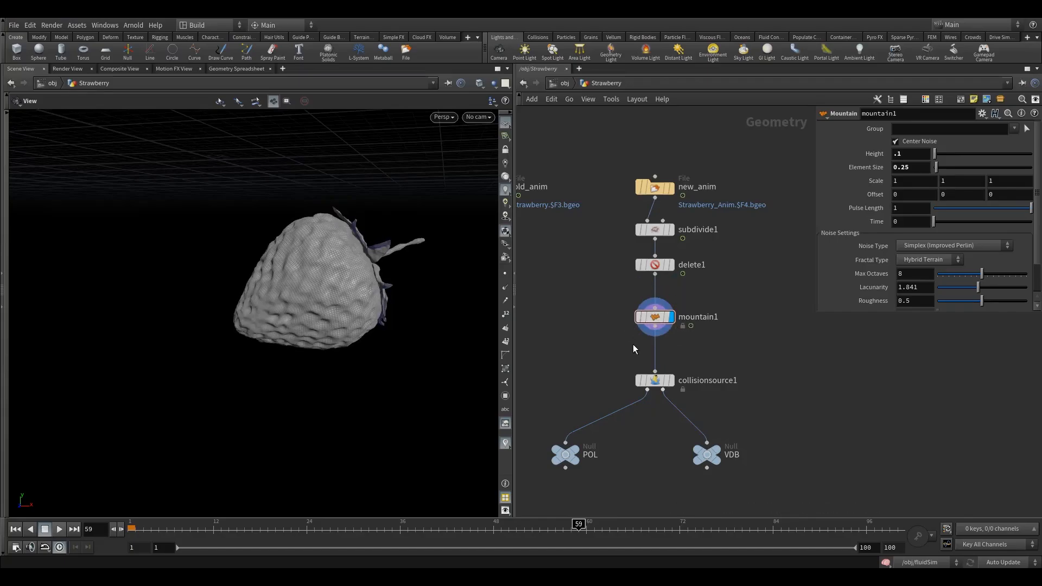
left_click_drag(707, 455, 736, 455)
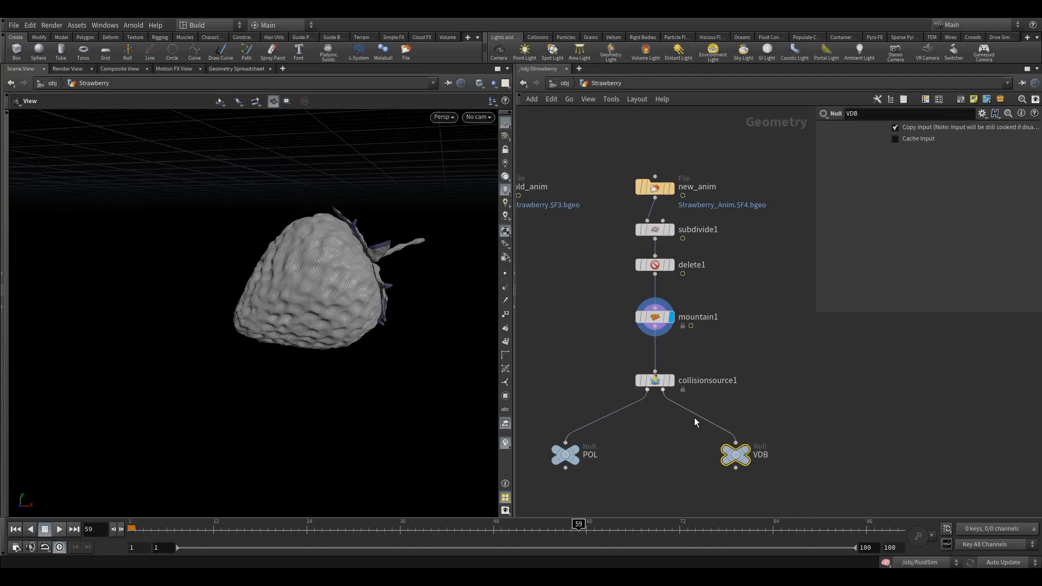
Display the VDB output, return to /obj at frame 1, and hide fluidSim in the viewport.
left_click(758, 438)
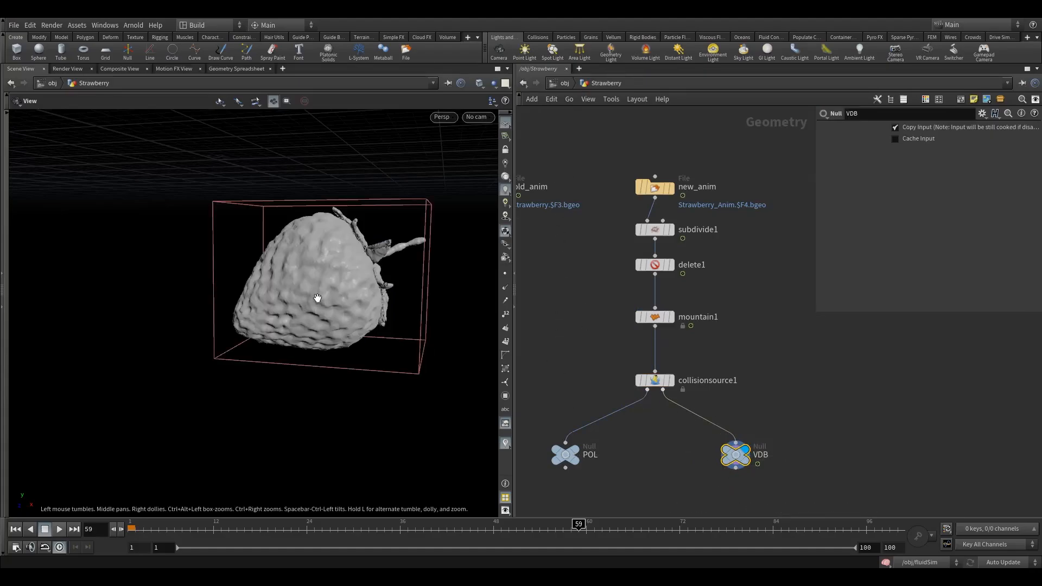
left_click(561, 85)
left_click_drag(640, 318, 622, 331)
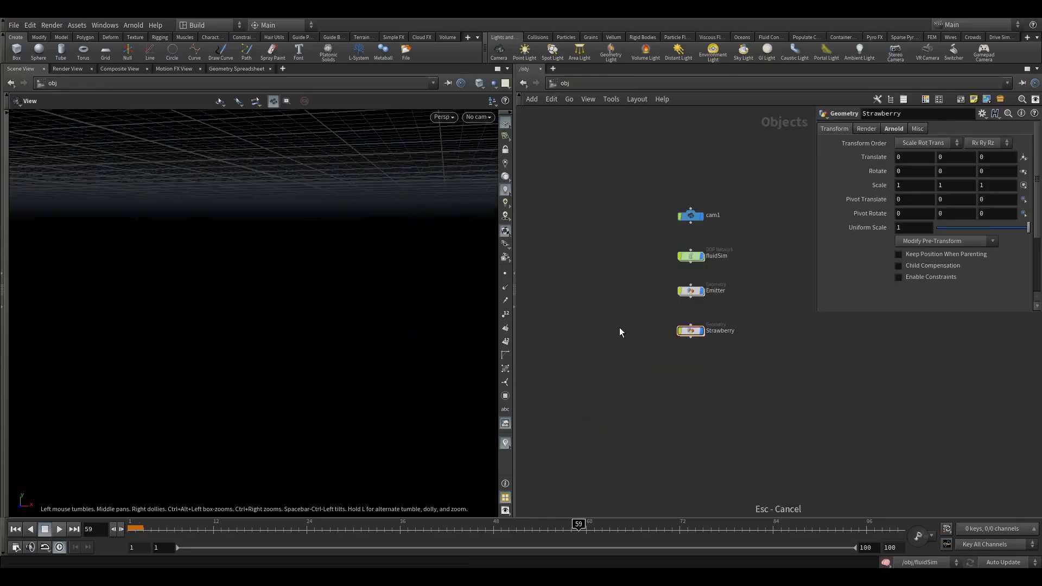
left_click(15, 530)
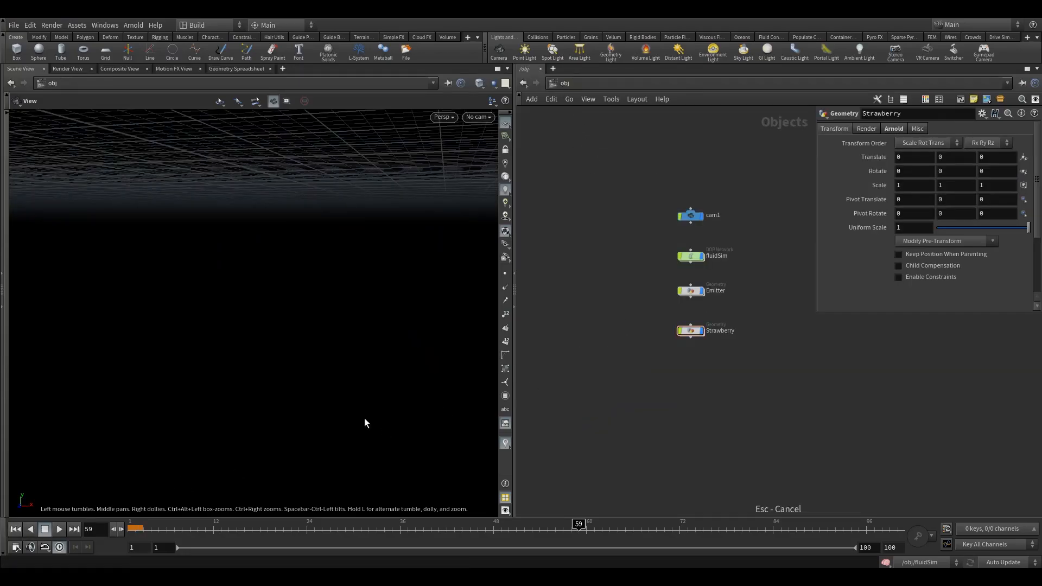
left_click(706, 243)
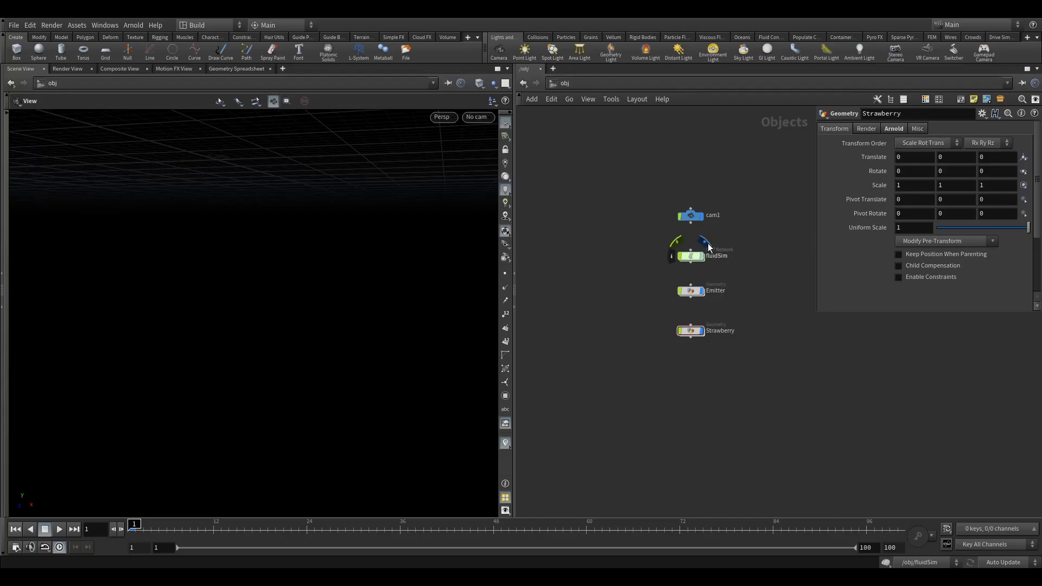
Frame the object-level nodes and dive into the fluidSim DOP network.
left_click_drag(654, 242, 709, 269)
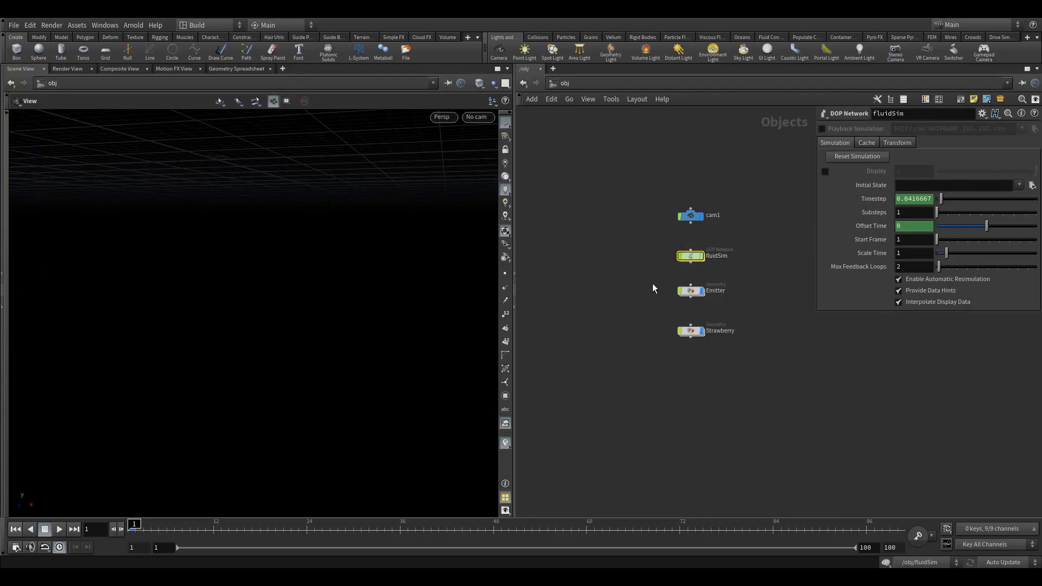
key("h")
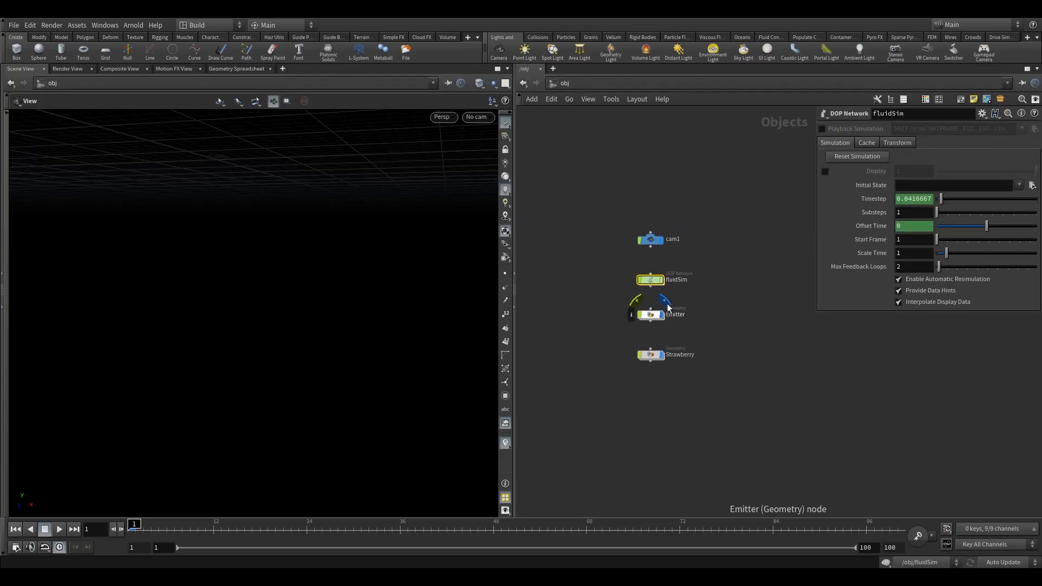
left_click_drag(588, 307, 660, 331)
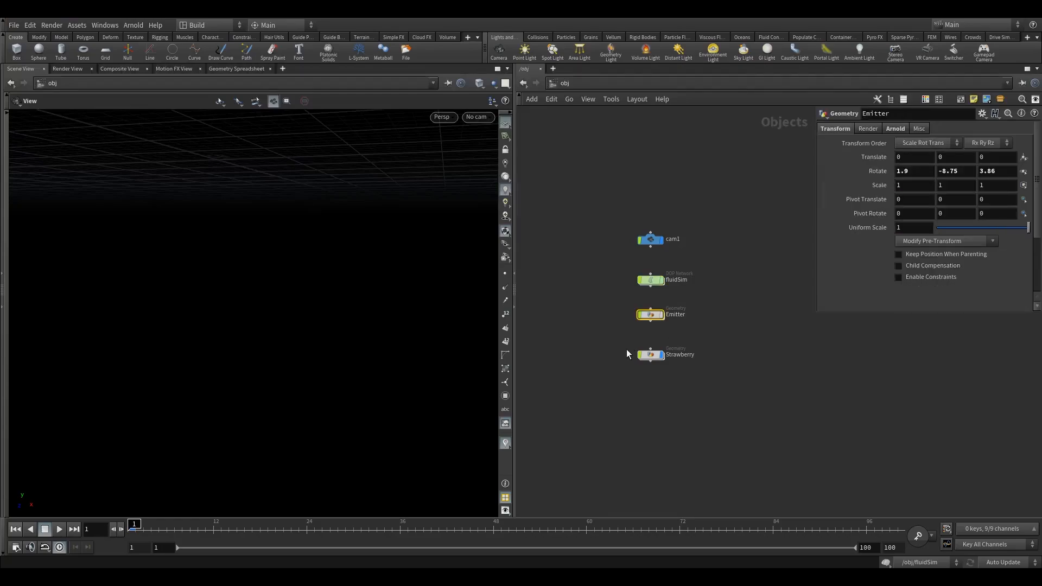
left_click(654, 357)
key("h")
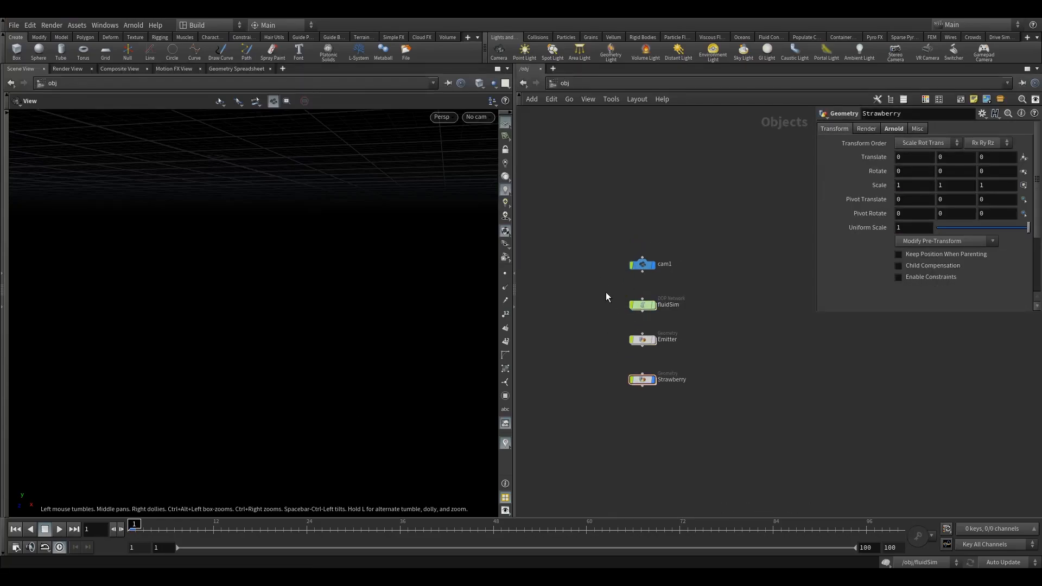
left_click(643, 304)
double_click(643, 305)
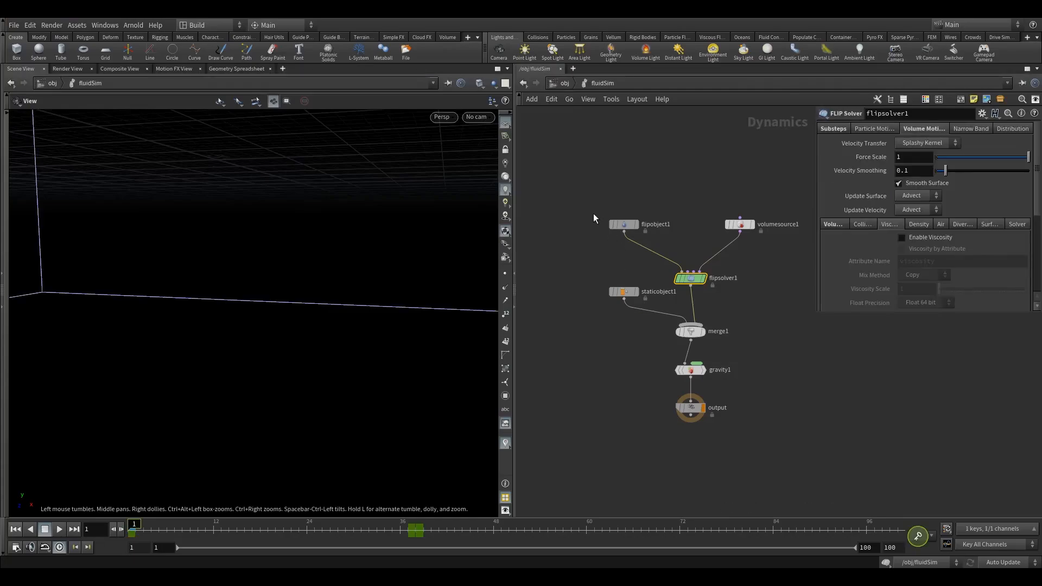
Confirm flipobject1's Particle Separation stays at 0.03.
left_click(632, 226)
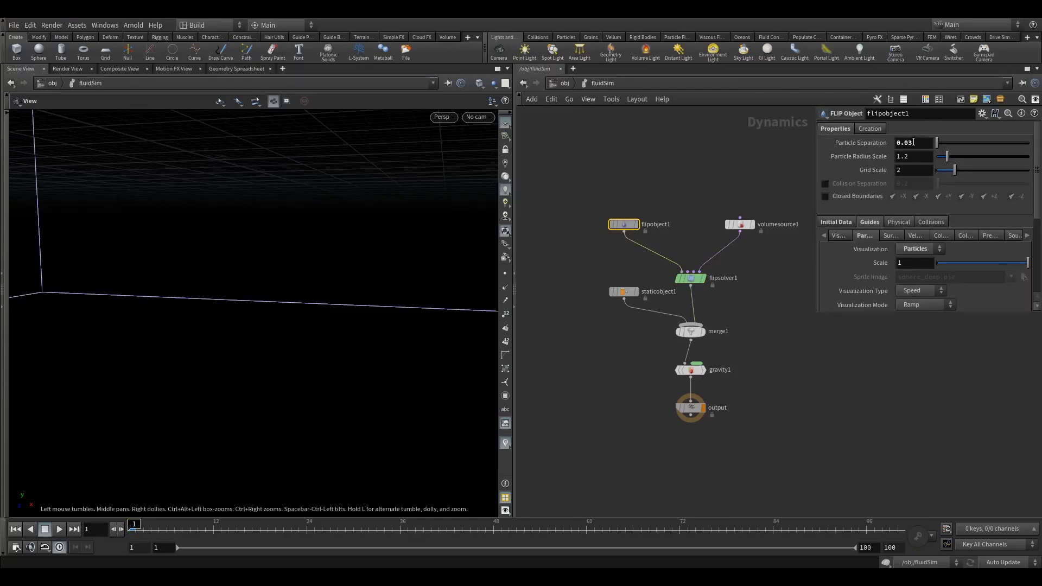
left_click(927, 147)
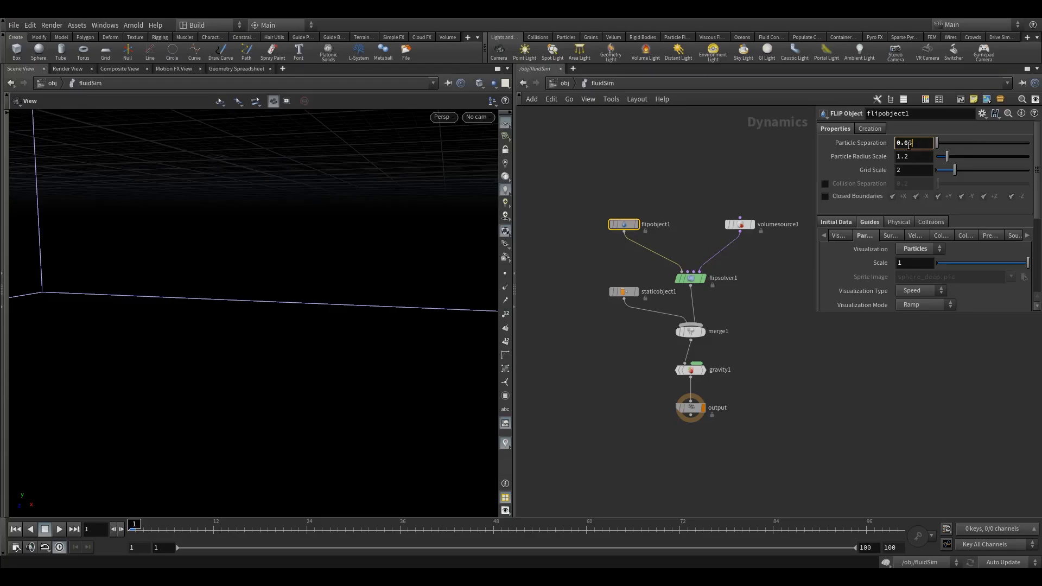
left_click(716, 165)
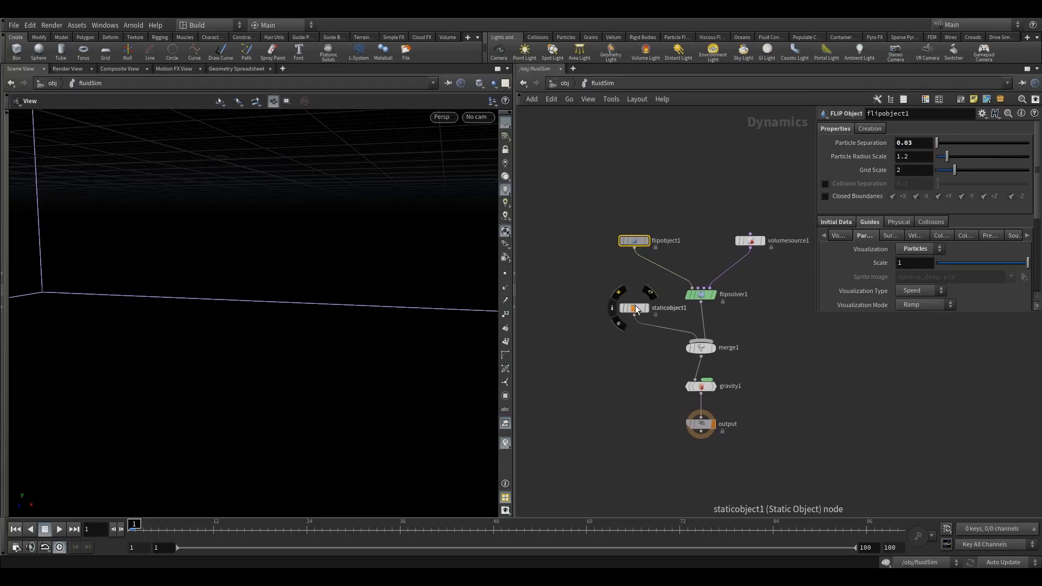
left_click_drag(635, 305, 635, 307)
Look through cam1 and maximize the Scene View to fill the window.
left_click(477, 119)
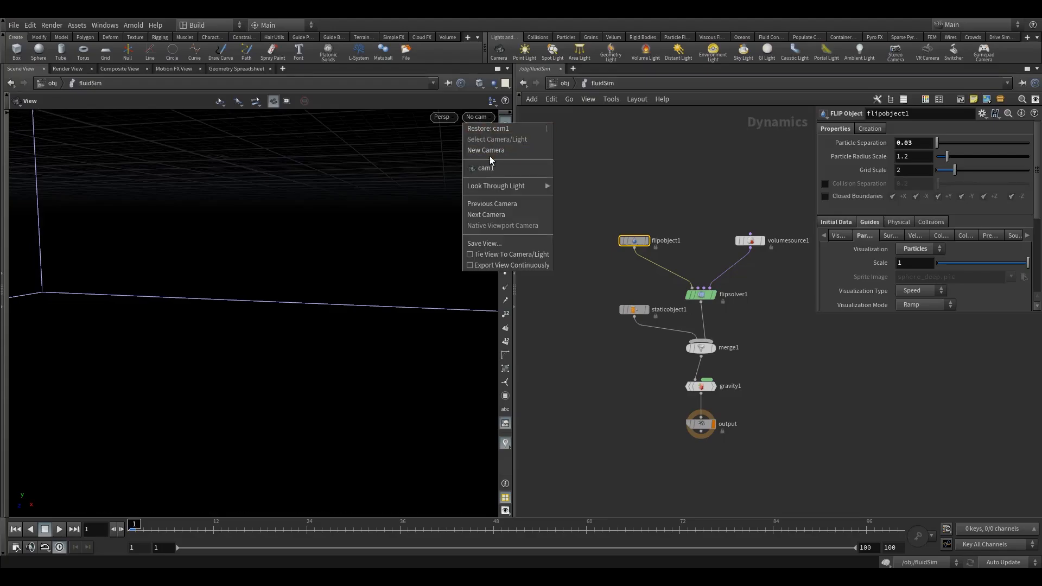
left_click(490, 166)
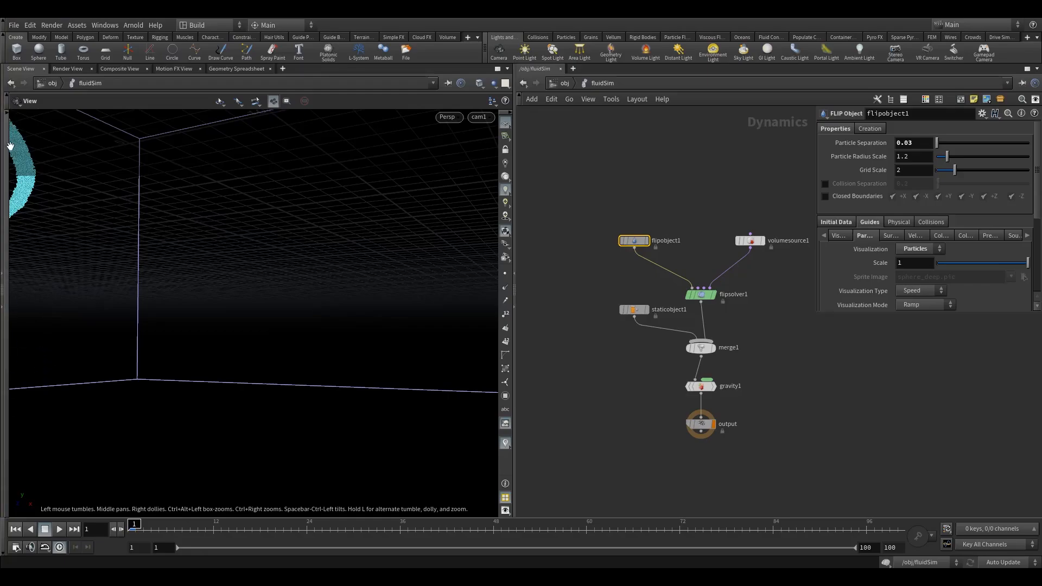
left_click(7, 116)
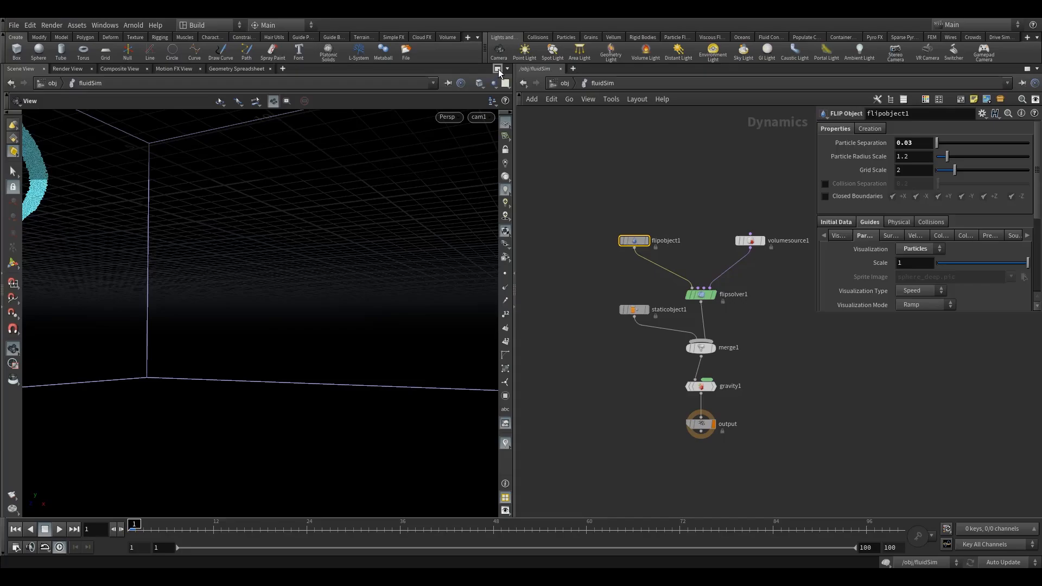
left_click(497, 70)
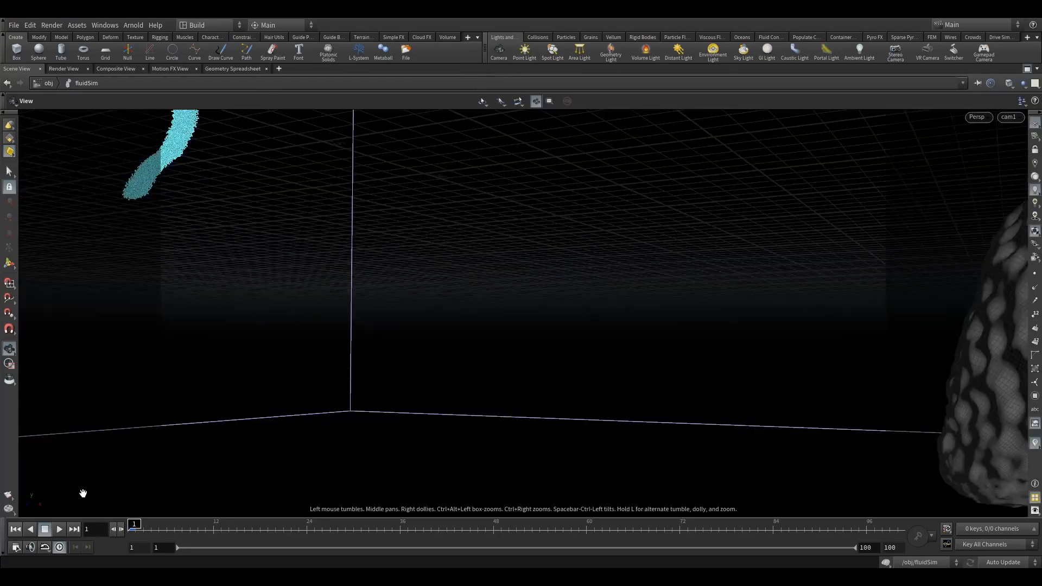
Render a flipbook of the FLIP simulation and move the MPlay window right.
left_click(8, 498)
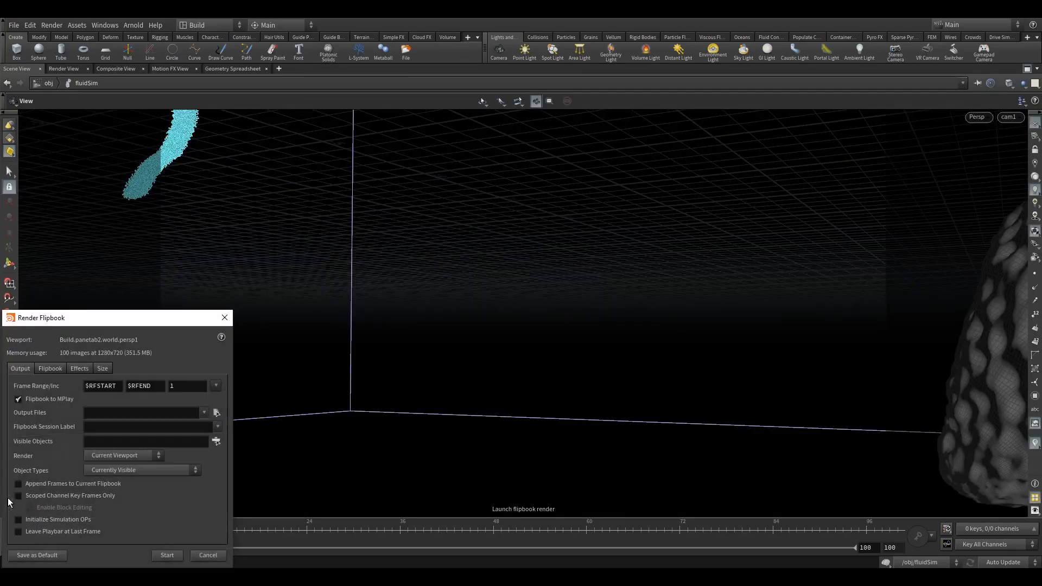
left_click(166, 555)
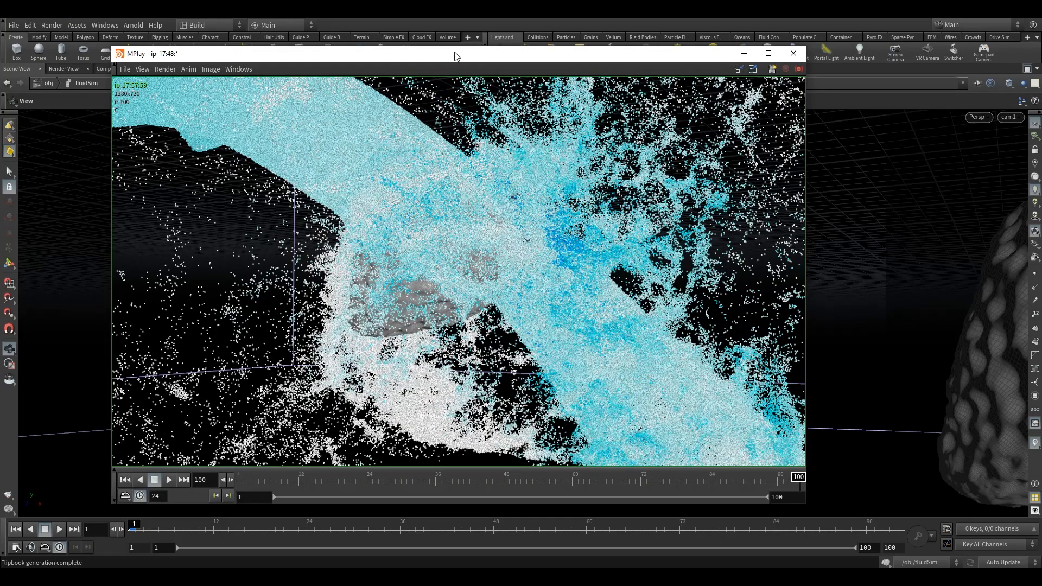
left_click_drag(455, 56, 529, 57)
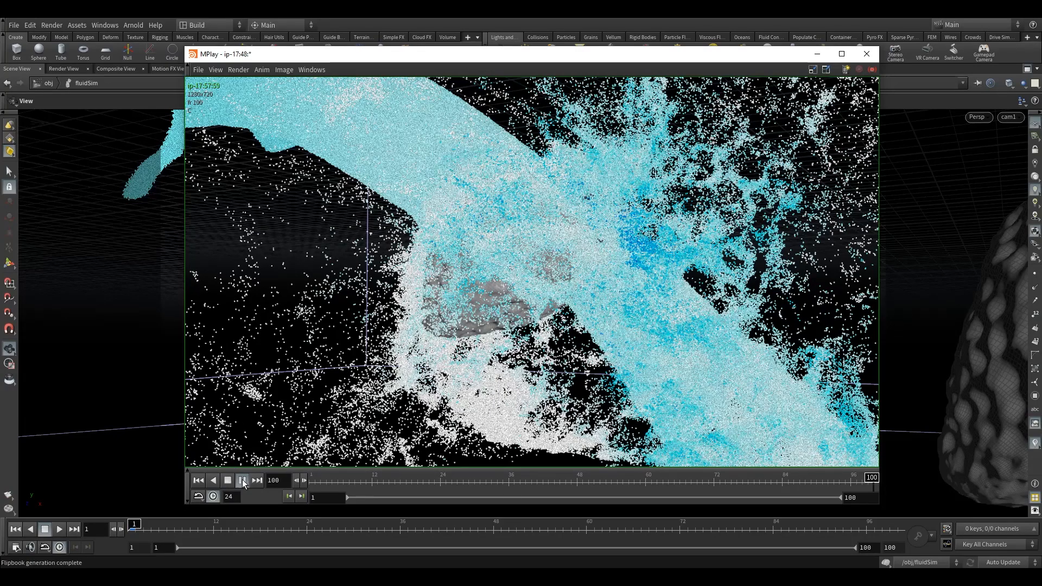
Play the flipbook, stop it, and scrub back to the frames before impact.
left_click(243, 481)
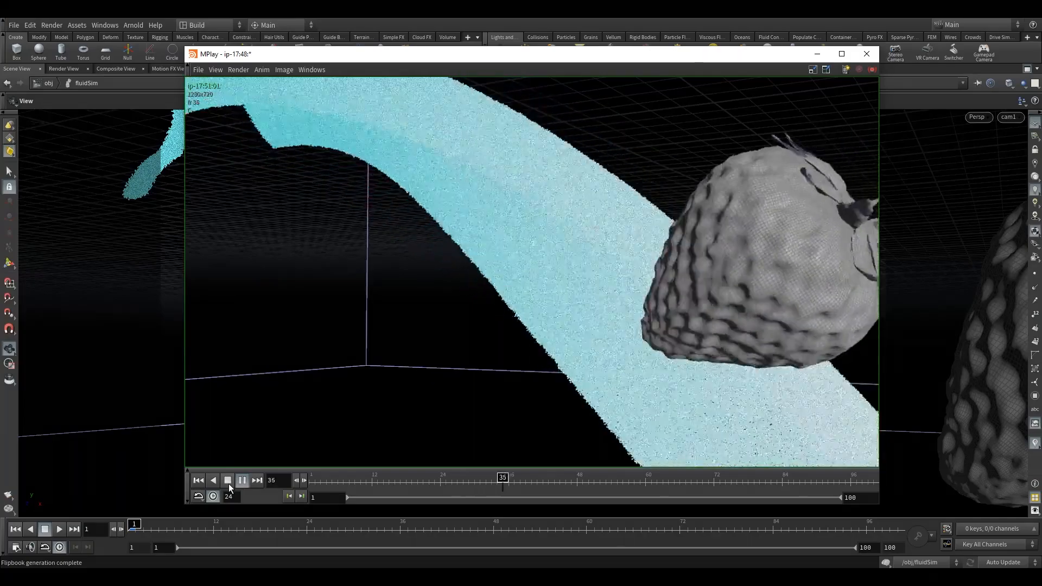
left_click(229, 484)
mouse_move(635, 476)
left_mouse_down()
mouse_move(489, 488)
mouse_move(649, 488)
mouse_move(486, 487)
mouse_move(519, 488)
left_mouse_up()
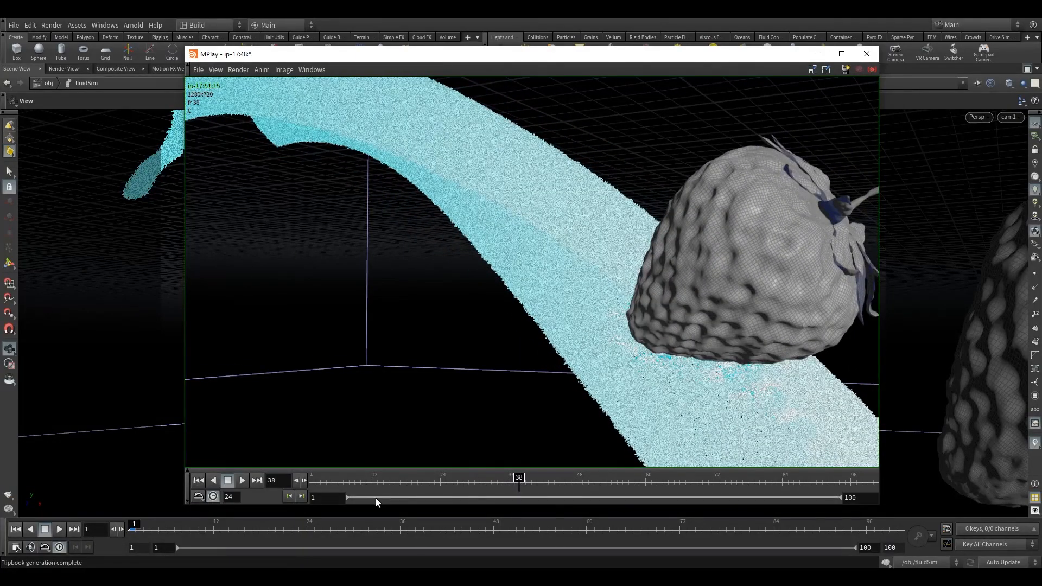
Set MPlay's playback start frame to 38.
left_click(323, 498)
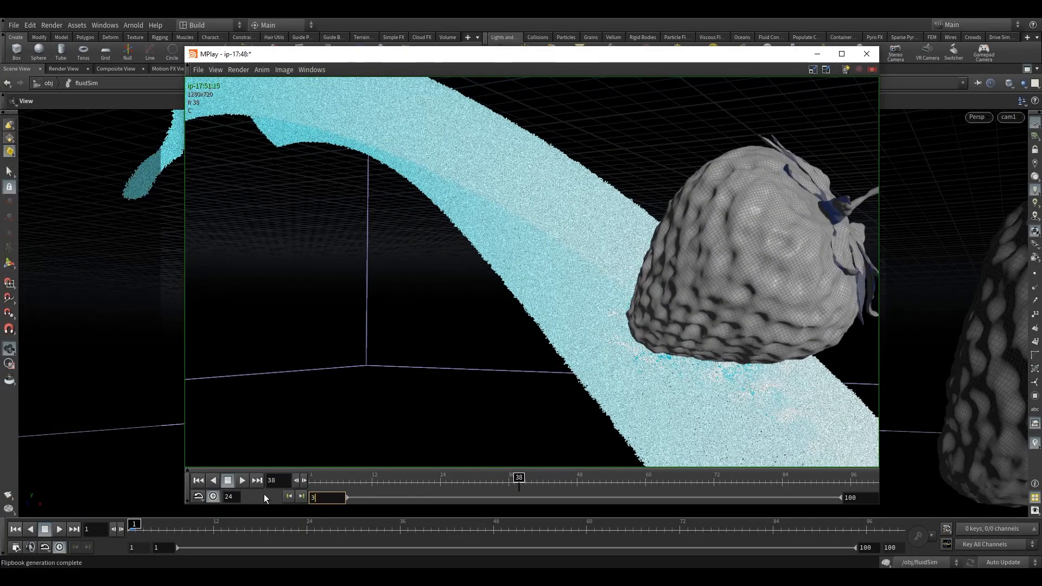
type("38")
key("Return")
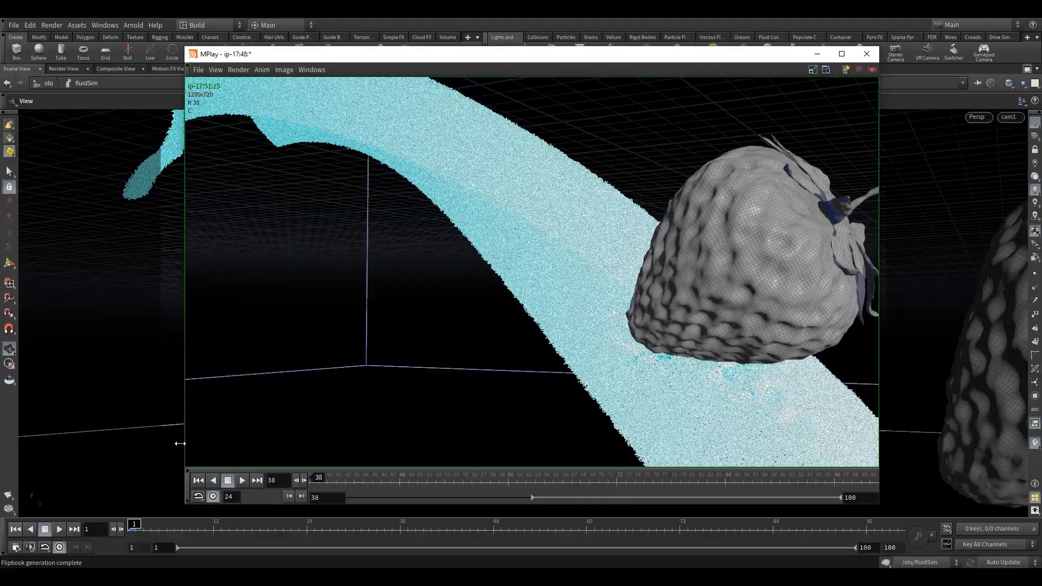
Step forward, stop, scrub back to frame 93, and resume looping playback.
left_click(242, 480)
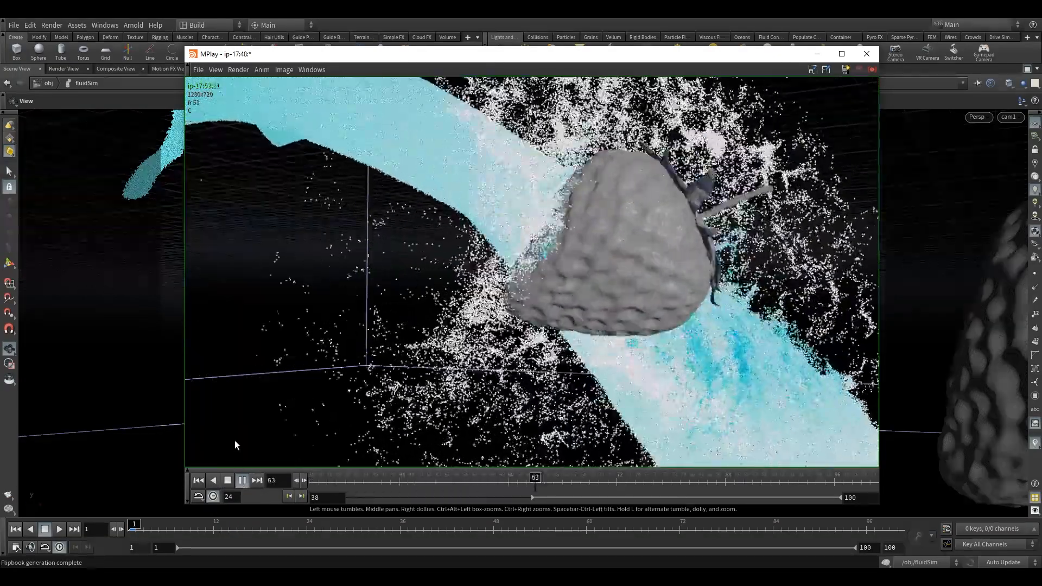
left_click(227, 480)
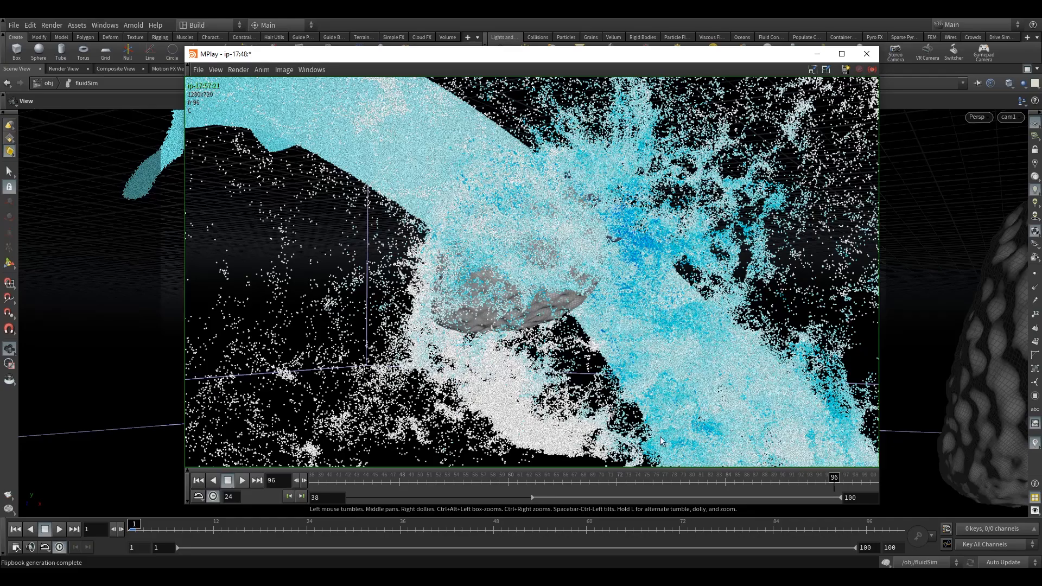
left_click_drag(830, 478, 804, 477)
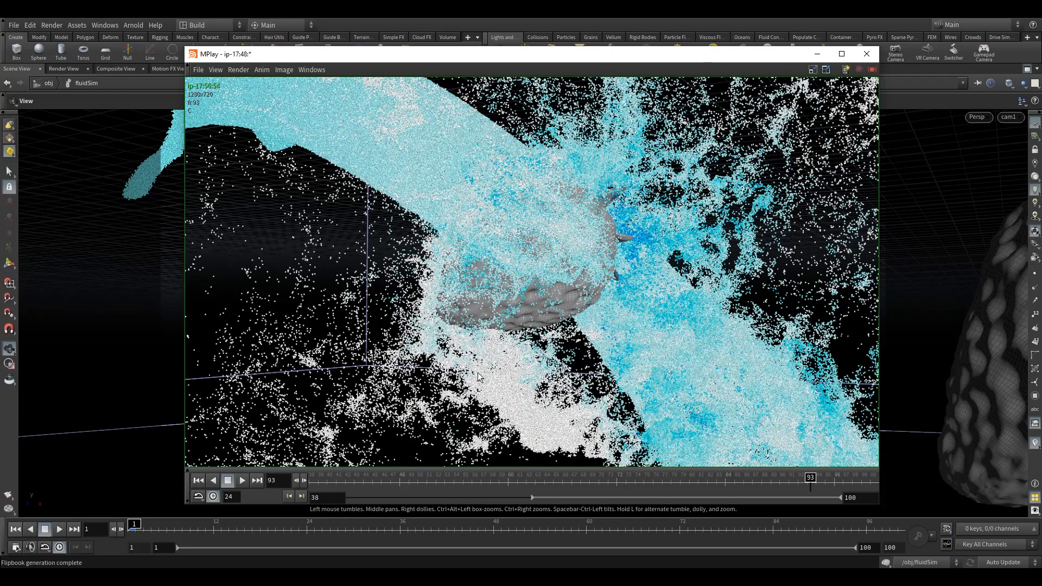
left_click(241, 482)
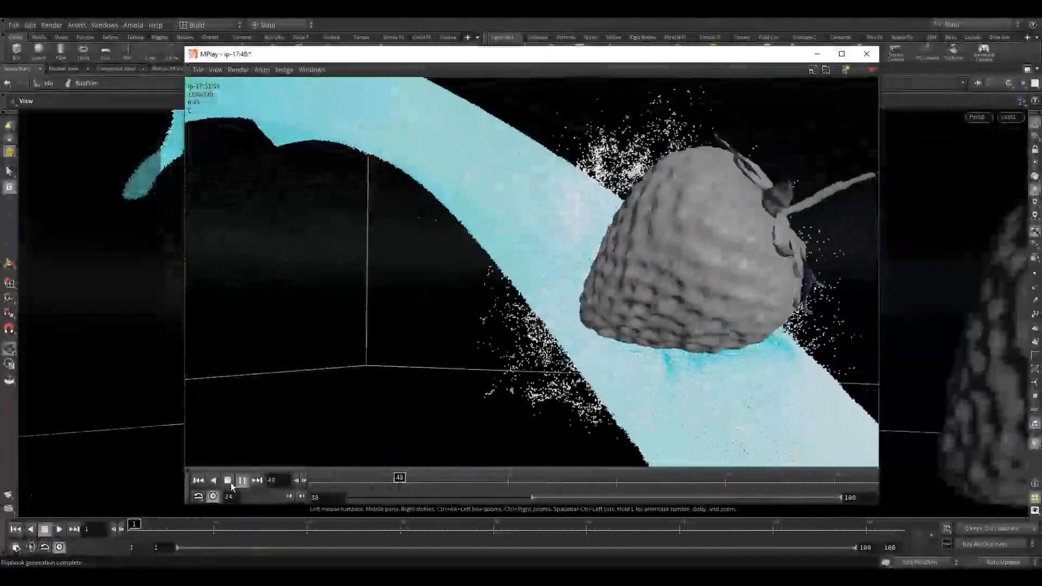